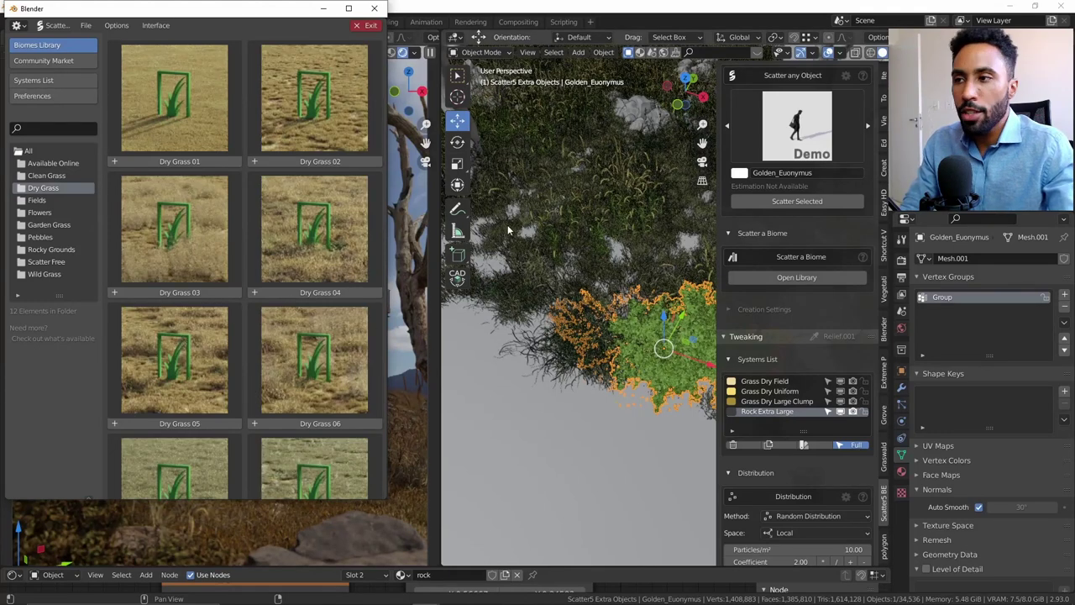
Close the biomes library, hide the sidebar and keep the viewport in Solid shading.
click(374, 8)
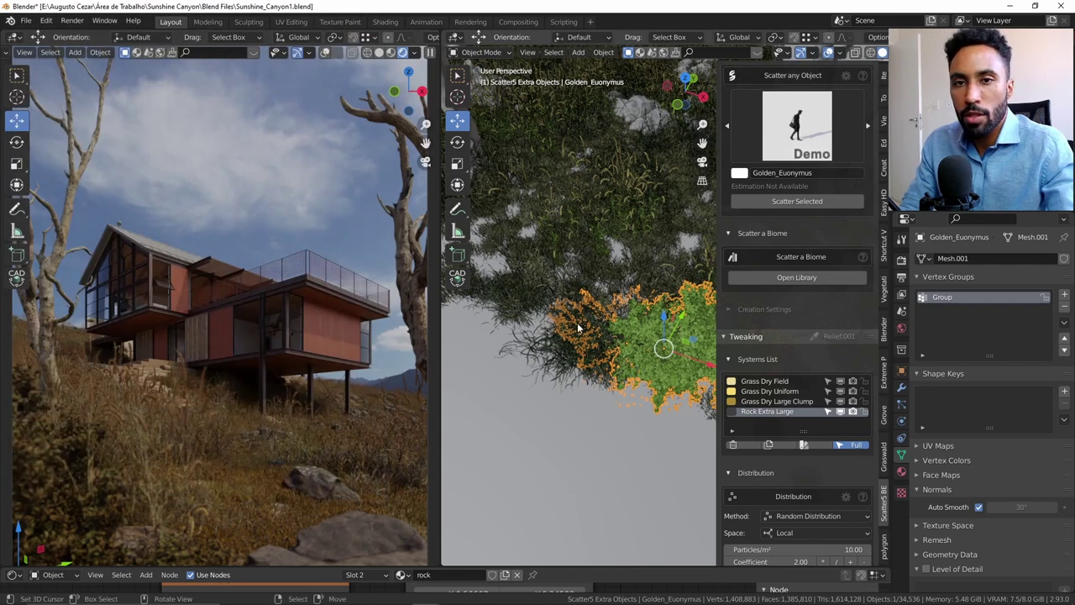
key(n)
key(grave)
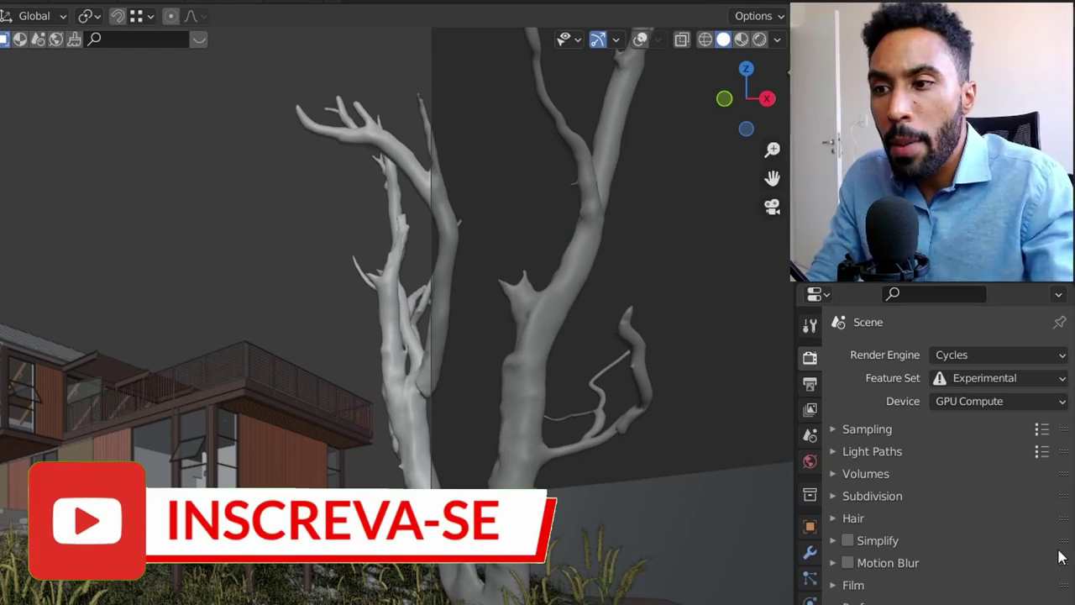
key(z)
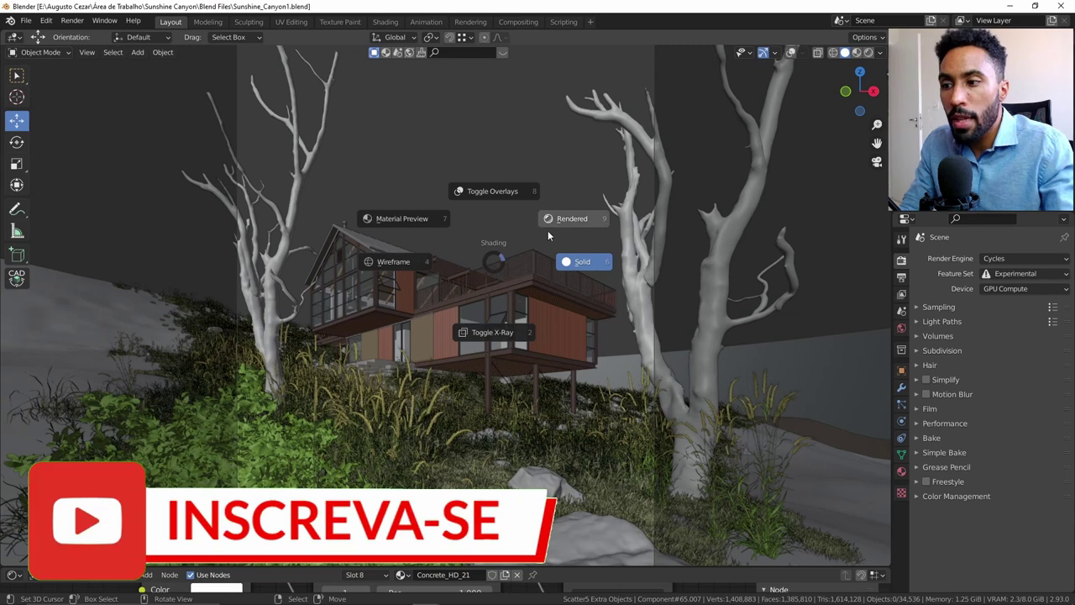
click(548, 235)
Switch to the Grassblade product page on Blender Market in the browser.
key(alt+Tab)
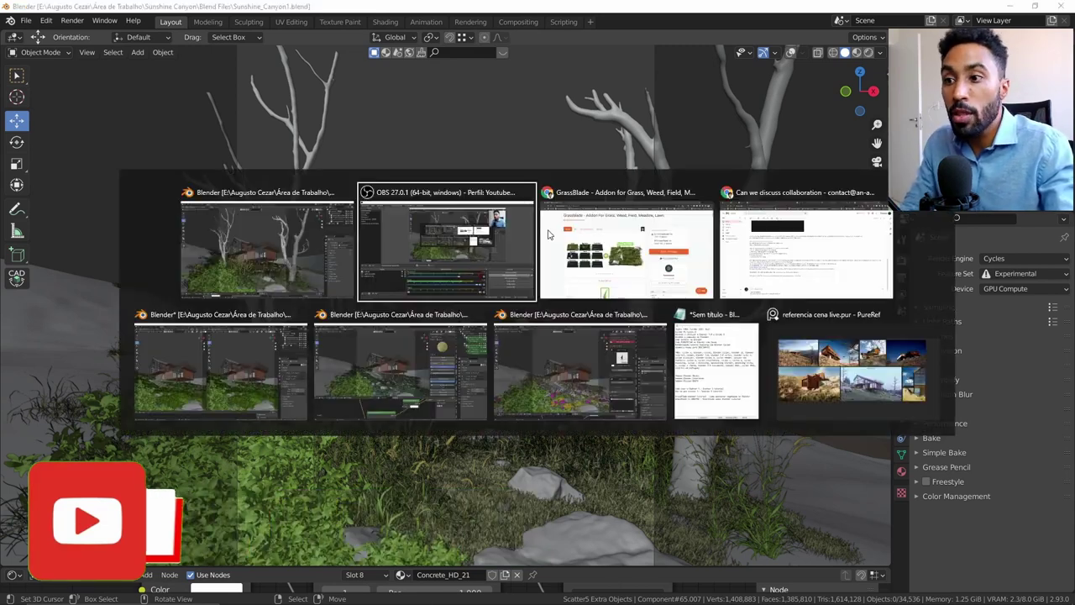
click(304, 258)
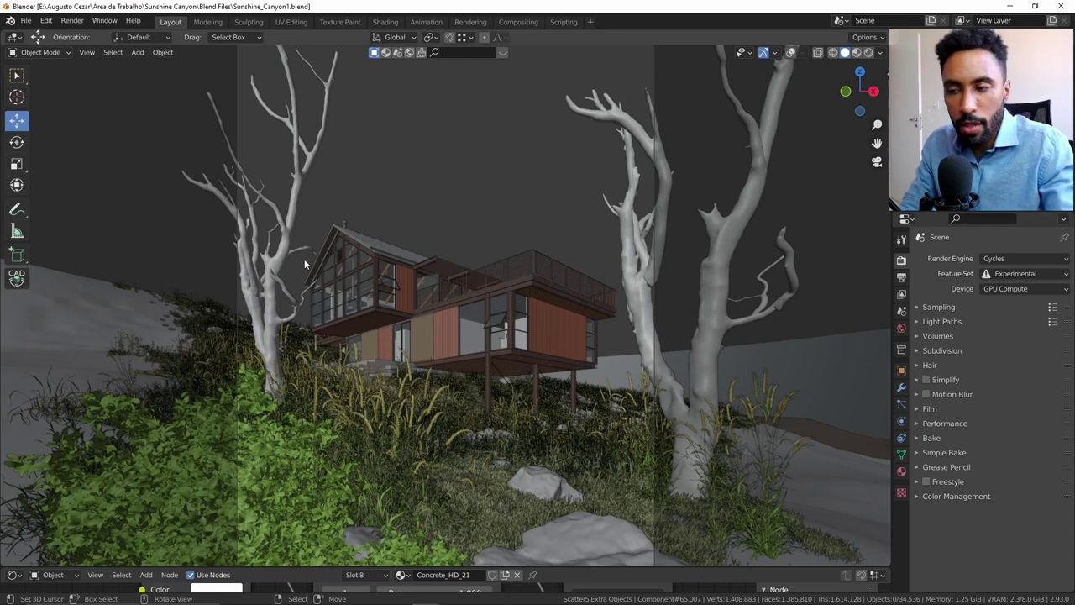
key(alt+Tab)
key(alt+Tab)
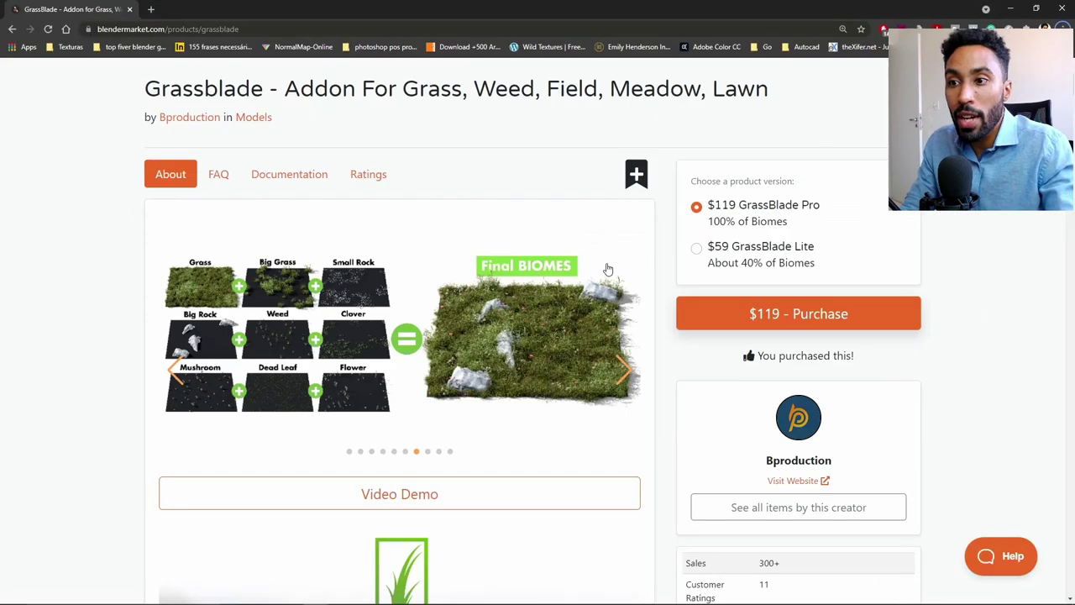
Browse the Grassblade carousel back to its title slide, then forward two slides.
scroll(505, 277, up, 1)
scroll(328, 278, down, 1)
click(177, 368)
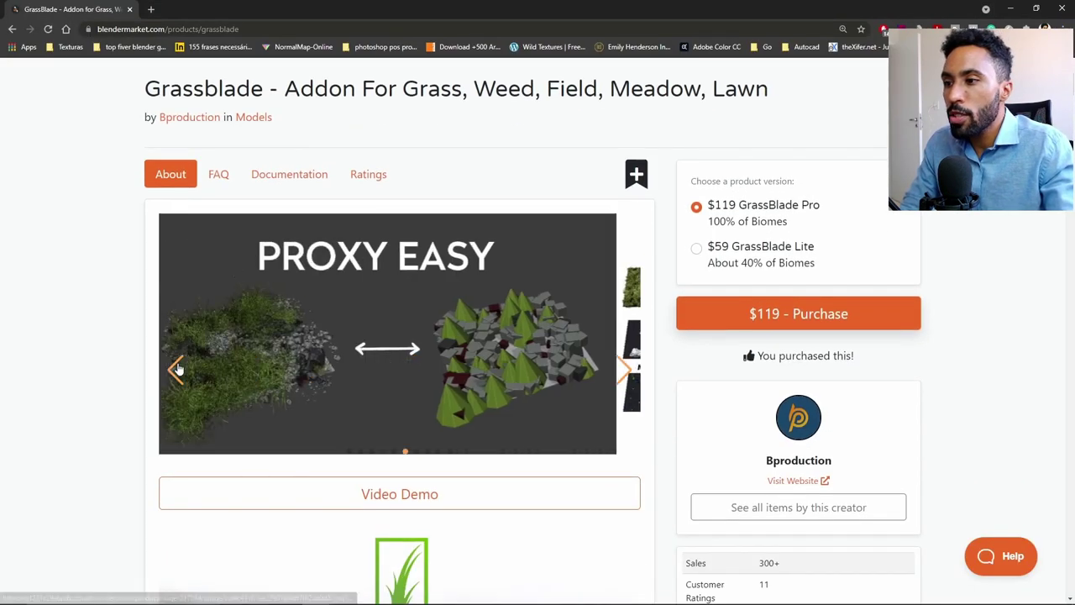
click(178, 369)
click(177, 369)
click(178, 369)
click(177, 369)
click(178, 368)
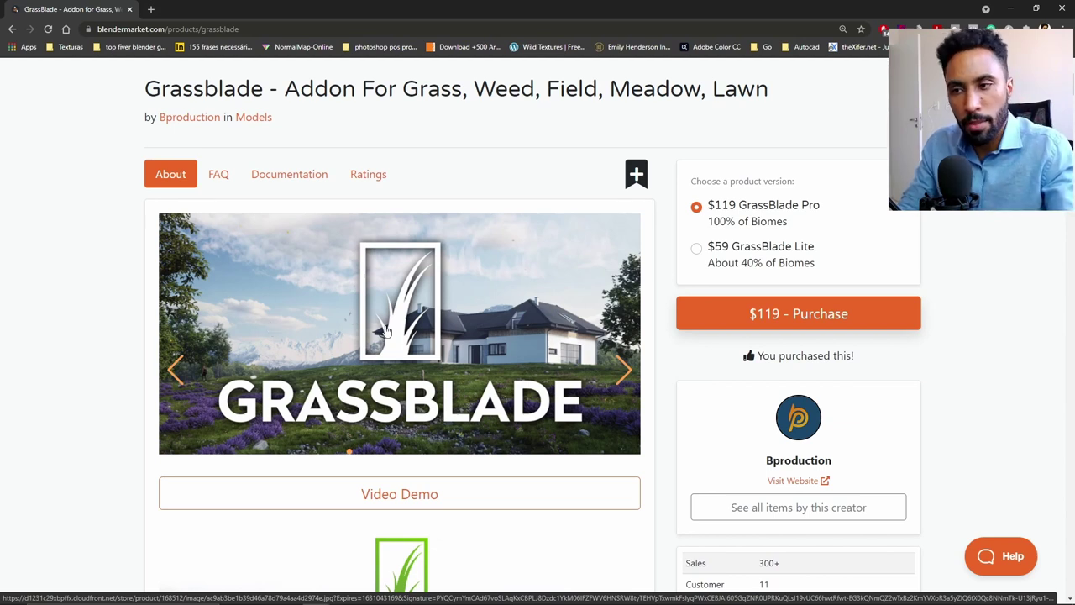
click(623, 372)
click(624, 371)
Scroll down the page through the 140 Biomes and Various Collection sections.
scroll(622, 378, down, 4)
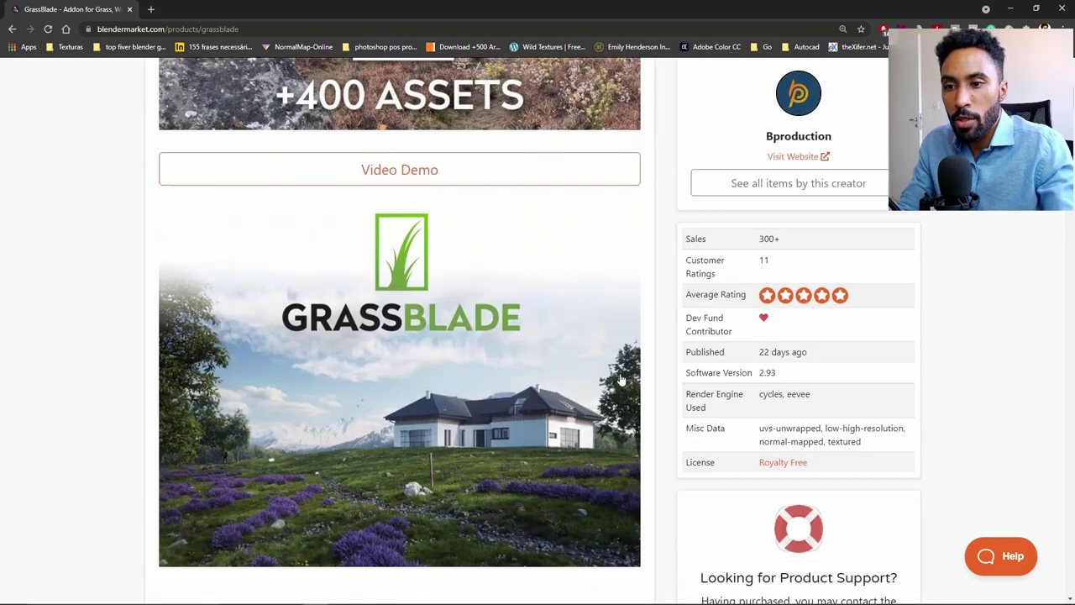
scroll(620, 380, down, 2)
scroll(622, 380, down, 4)
scroll(620, 380, down, 4)
scroll(620, 378, down, 4)
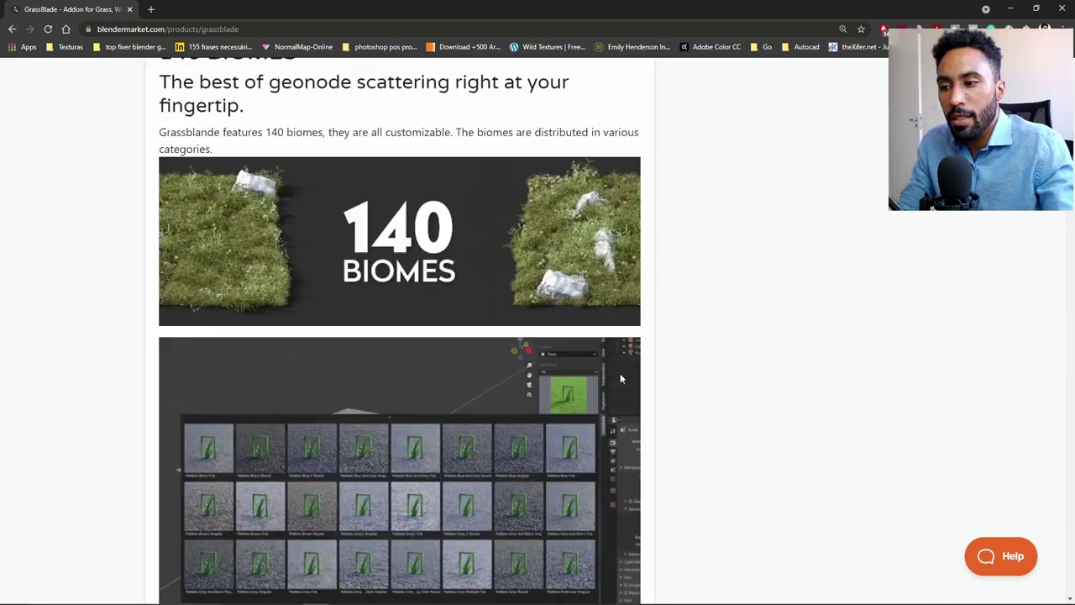
scroll(508, 427, down, 2)
scroll(492, 422, down, 4)
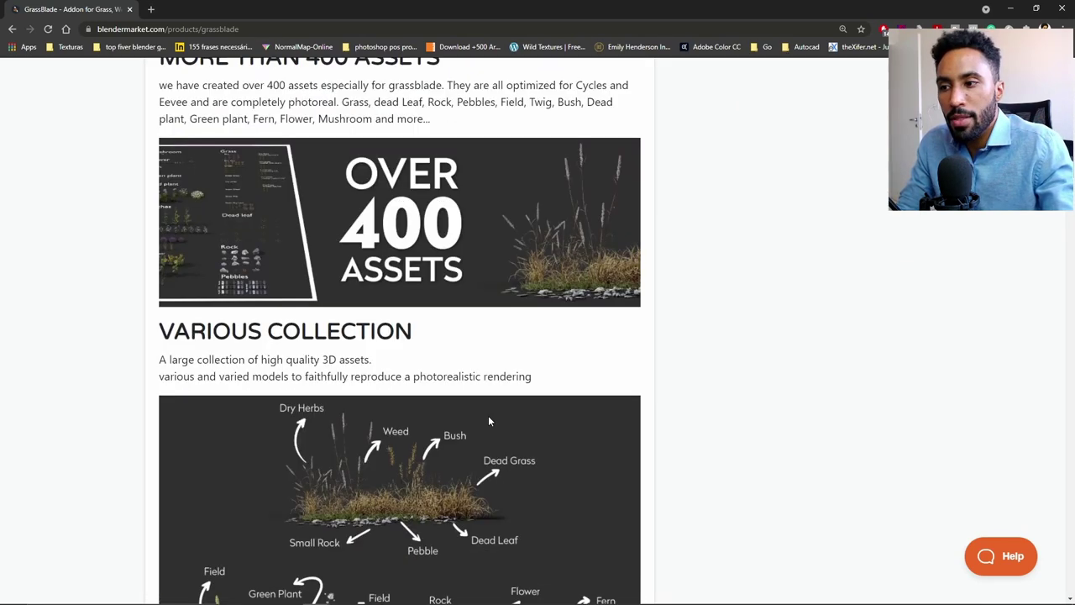
scroll(488, 415, down, 3)
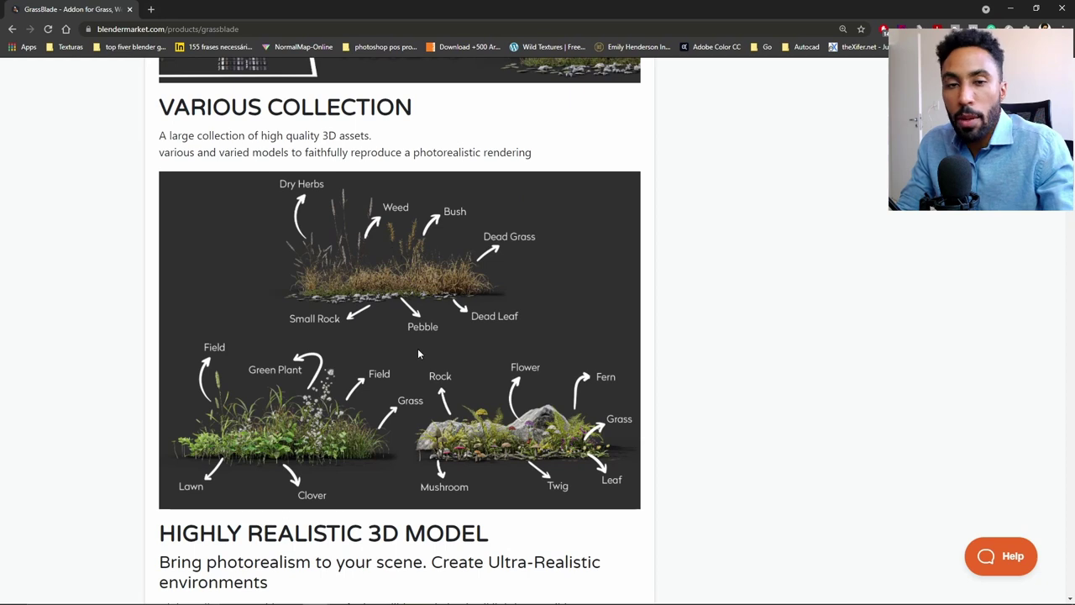
scroll(418, 353, down, 4)
scroll(417, 353, down, 3)
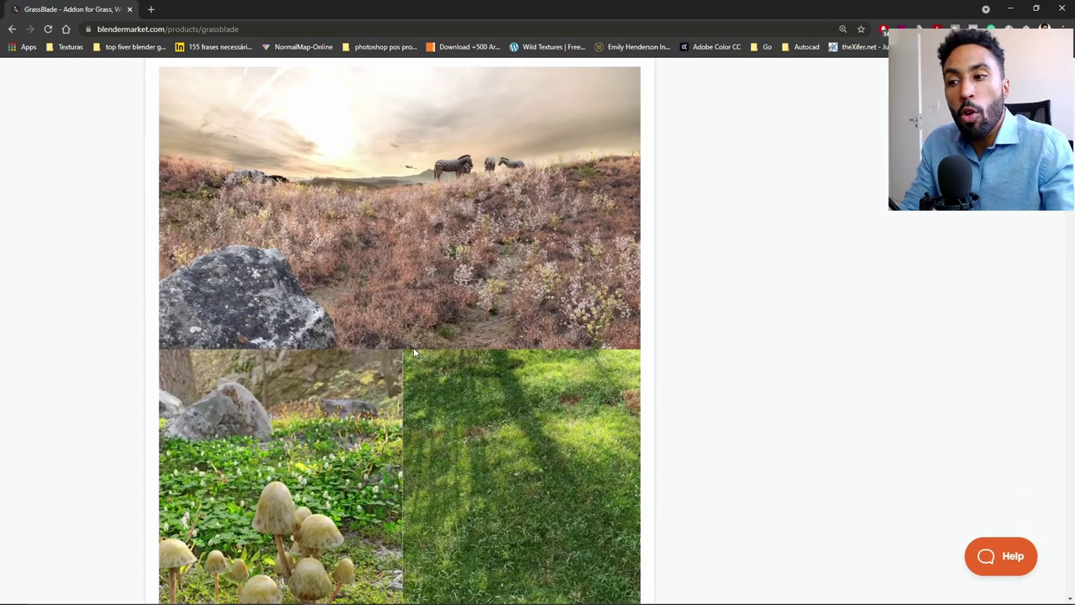
key(alt+Tab)
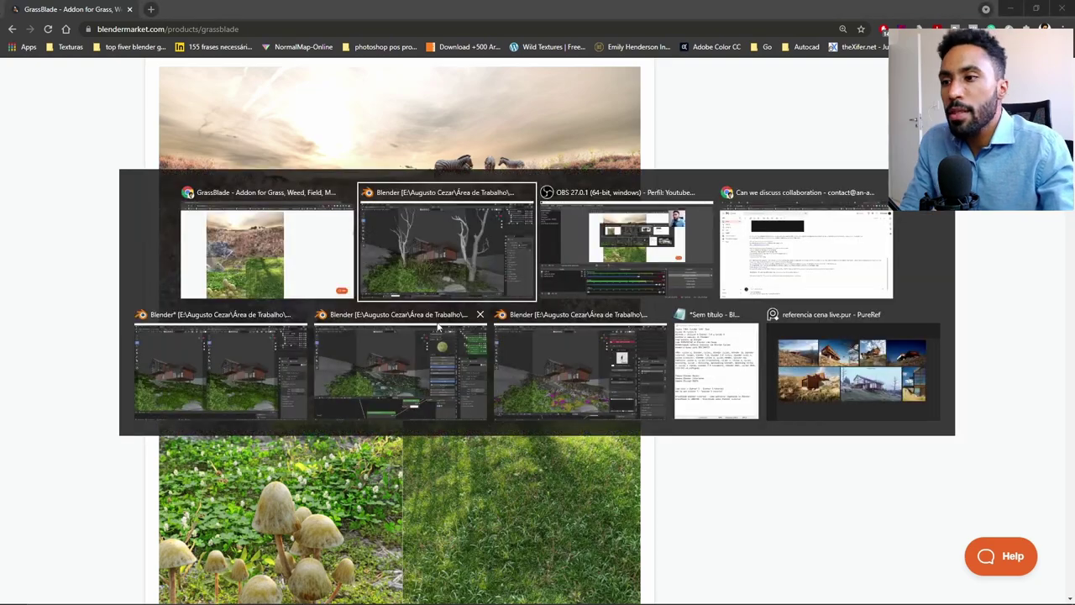
Return to Blender and split the 3D view into a zoomed camera view and a top view.
click(477, 232)
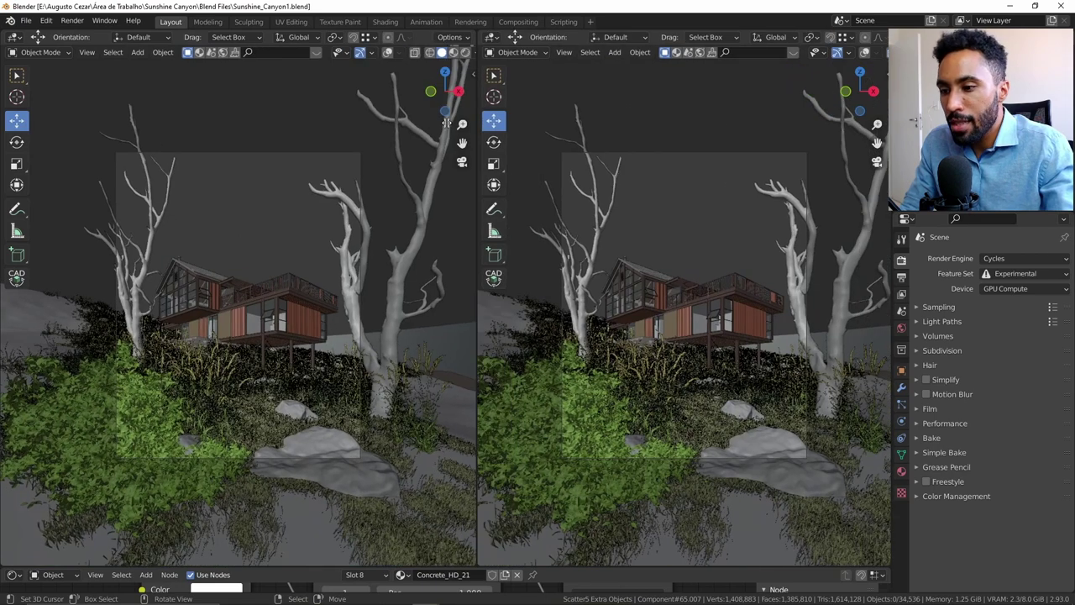
drag(731, 77, 440, 126)
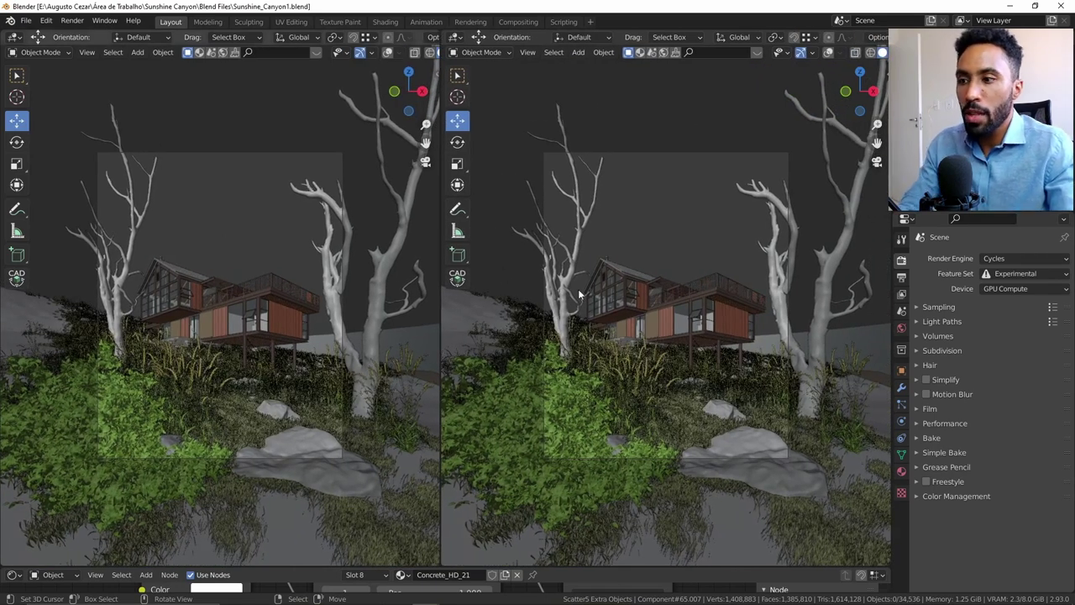
scroll(309, 185, up, 3)
key(KP_0)
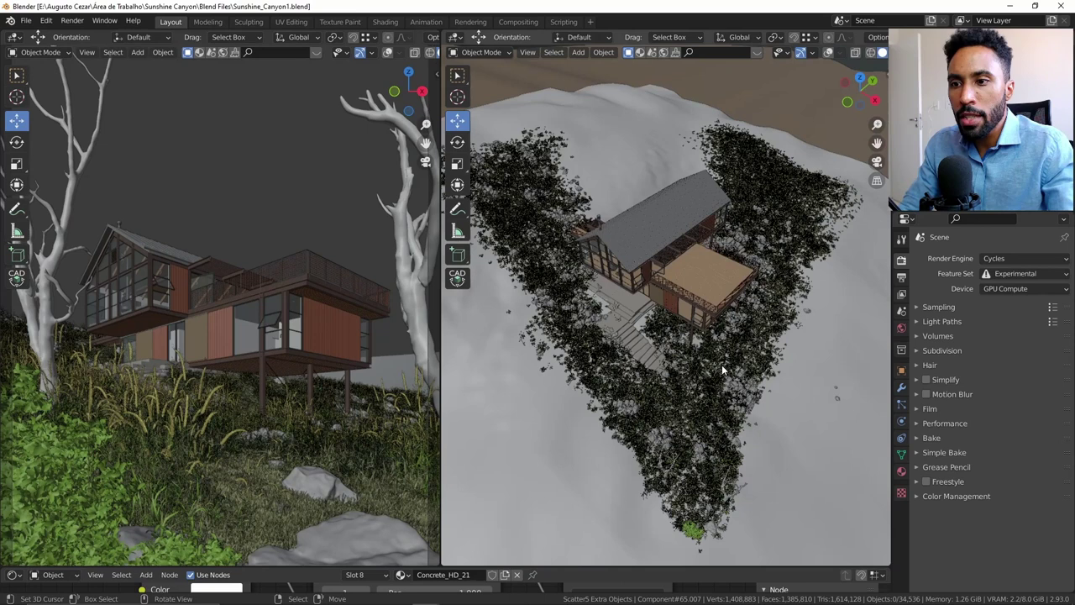
Put the right view in Weight Paint with overlays on and show the Vertex Groups panel.
scroll(721, 365, down, 4)
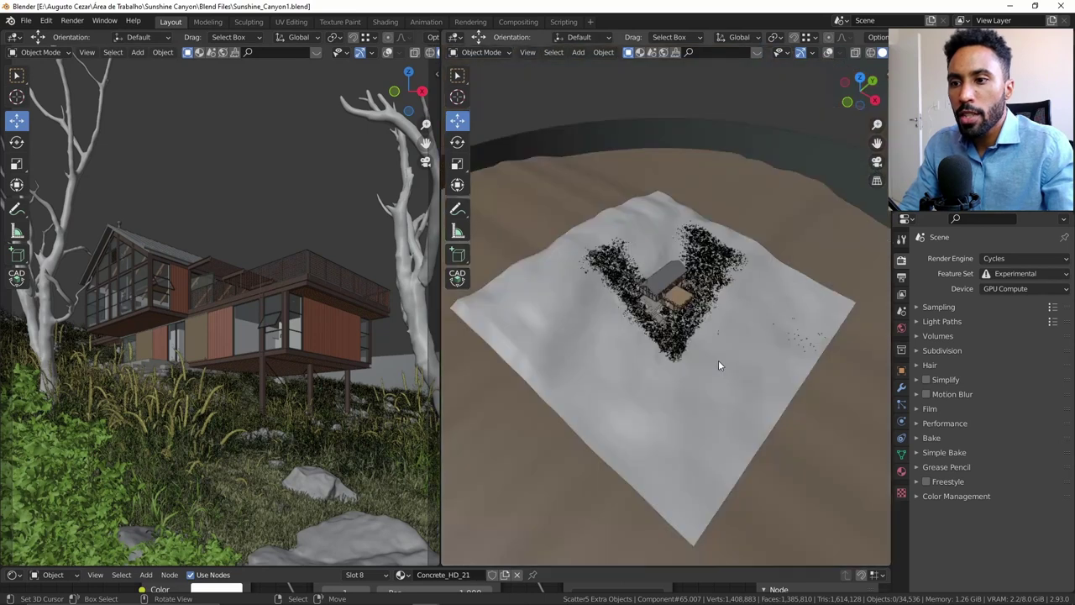
scroll(718, 359, down, 1)
key(ctrl+Tab)
click(631, 304)
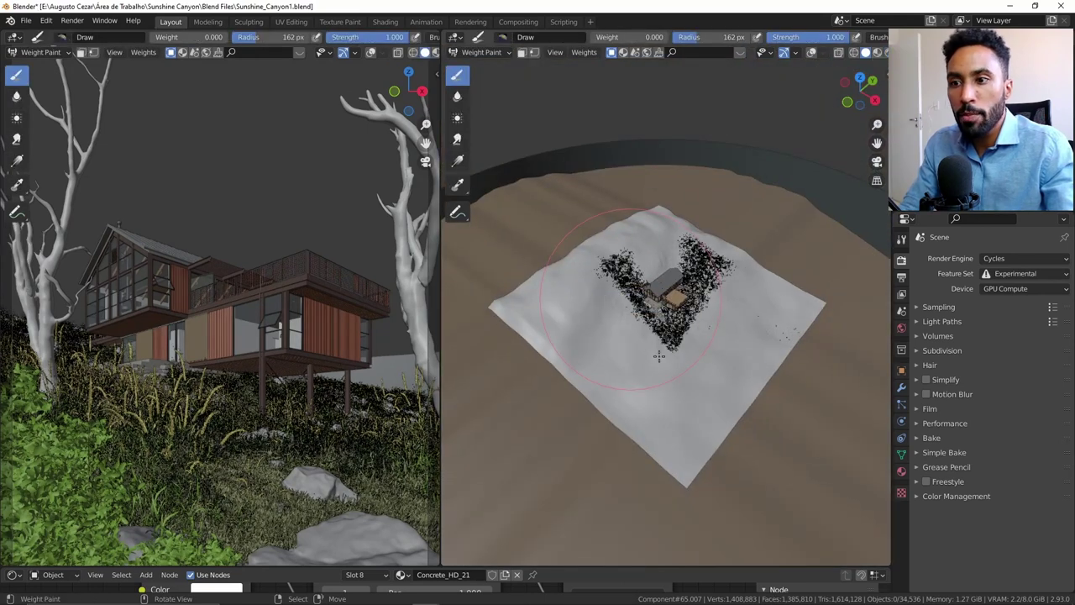
scroll(678, 324, up, 2)
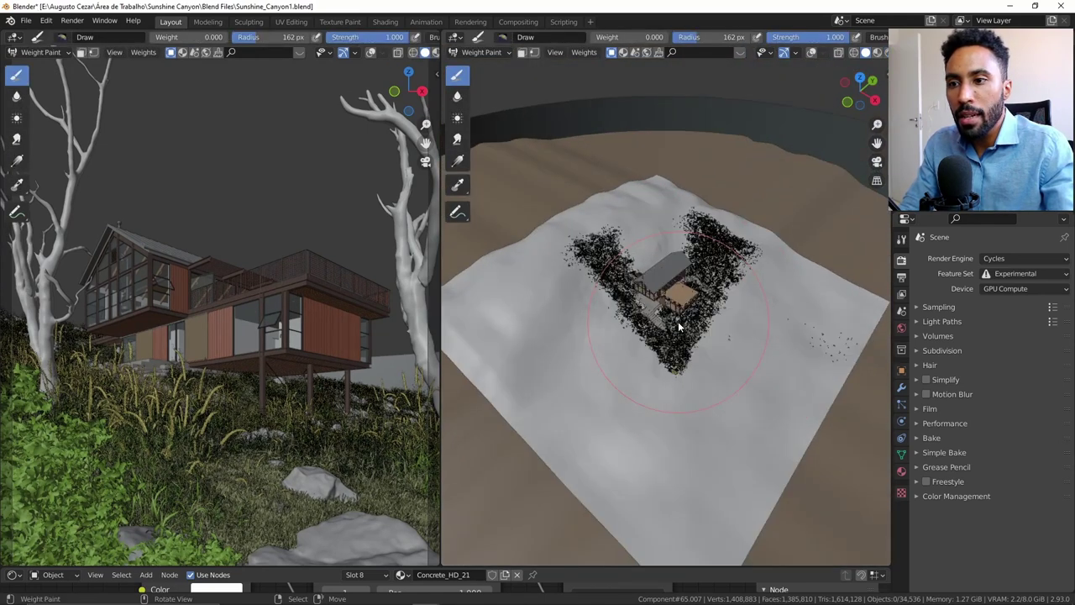
key(z)
click(677, 252)
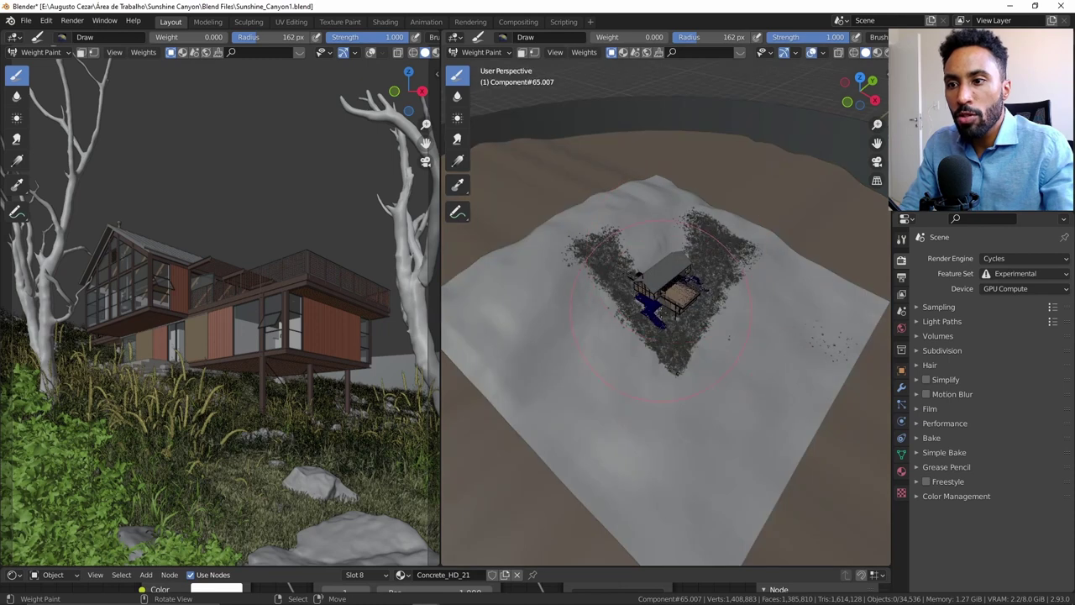
scroll(659, 311, up, 2)
click(901, 453)
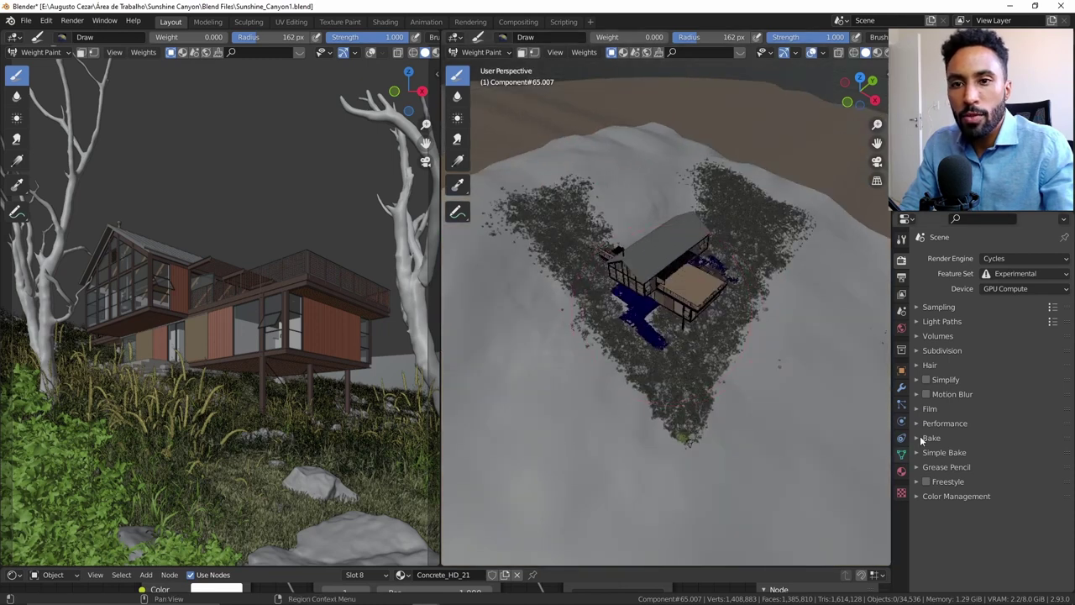
Weight-paint Relief.001 to view its Vegetation and rocks groups, then return to Object Mode.
key(ctrl+Tab)
click(812, 377)
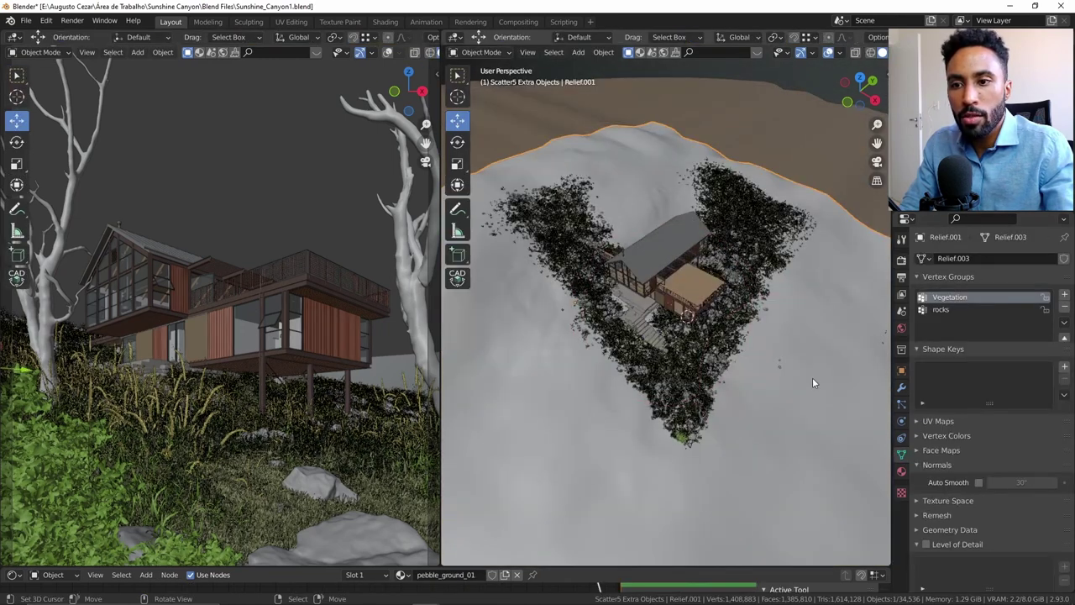
key(ctrl+Tab)
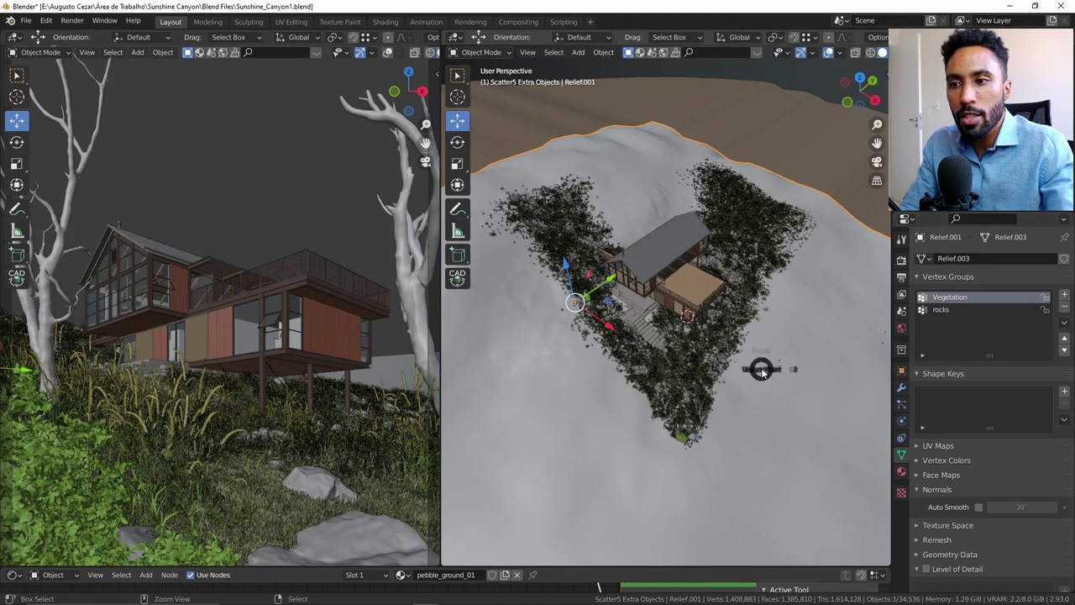
click(678, 325)
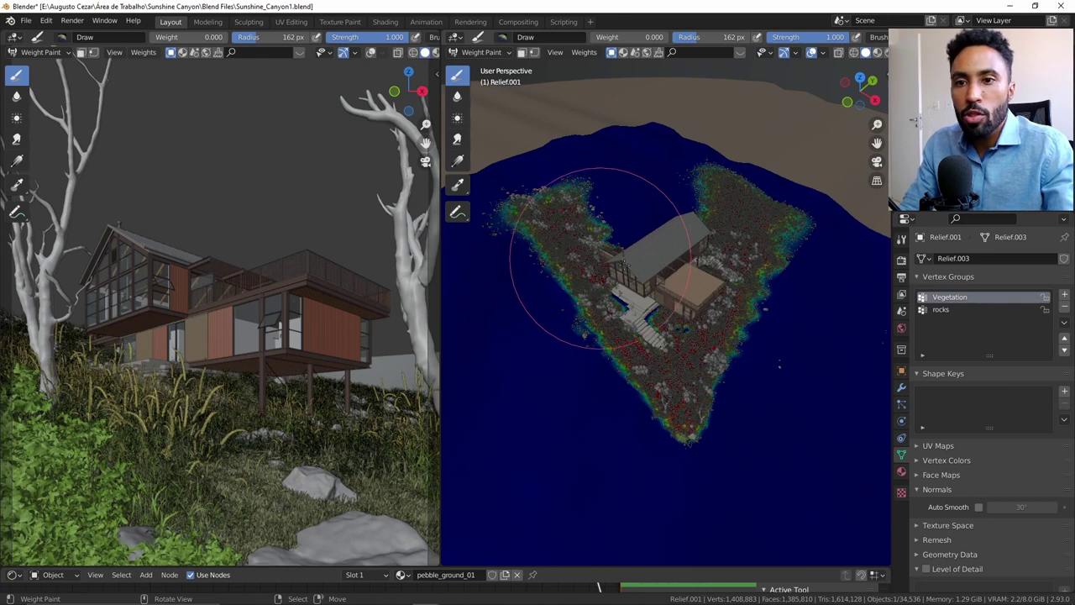
click(942, 311)
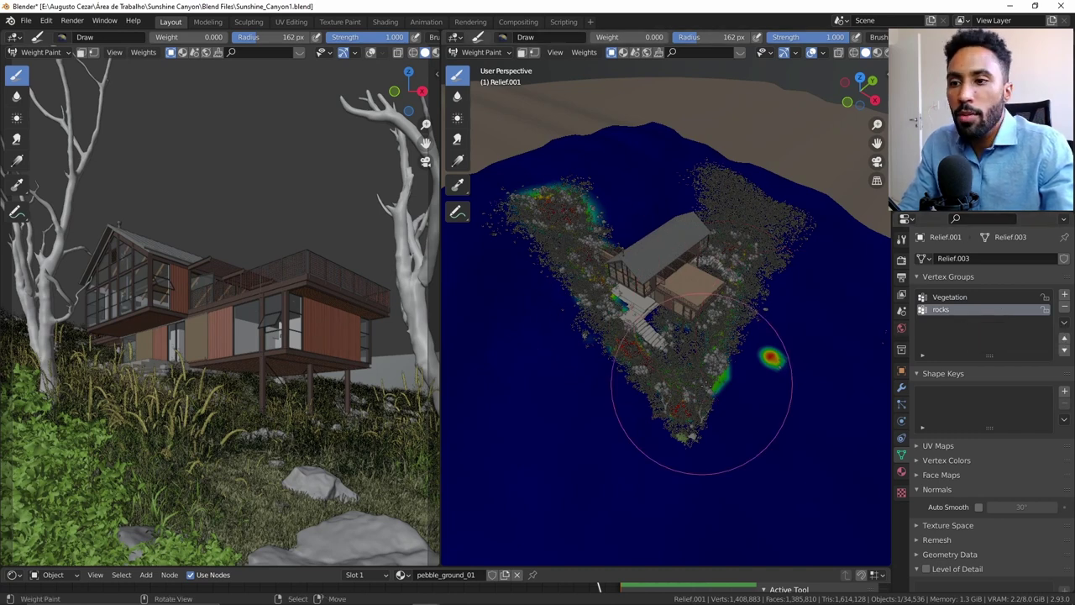
key(ctrl+Tab)
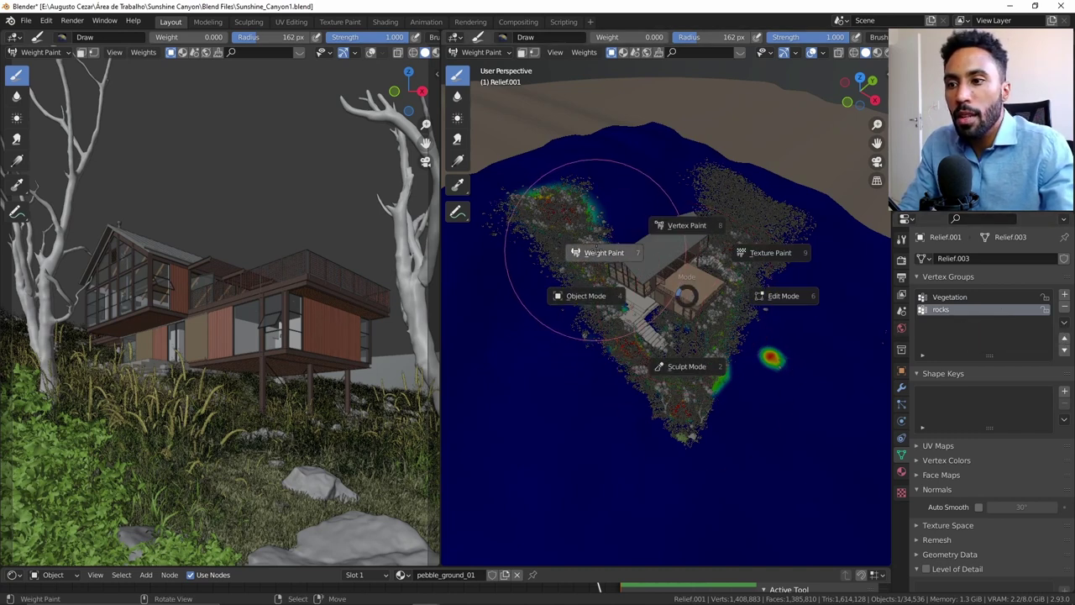
click(586, 295)
Show the left view Rendered with the Combined pass instead of Mist, Scatter5 sidebar open.
key(z)
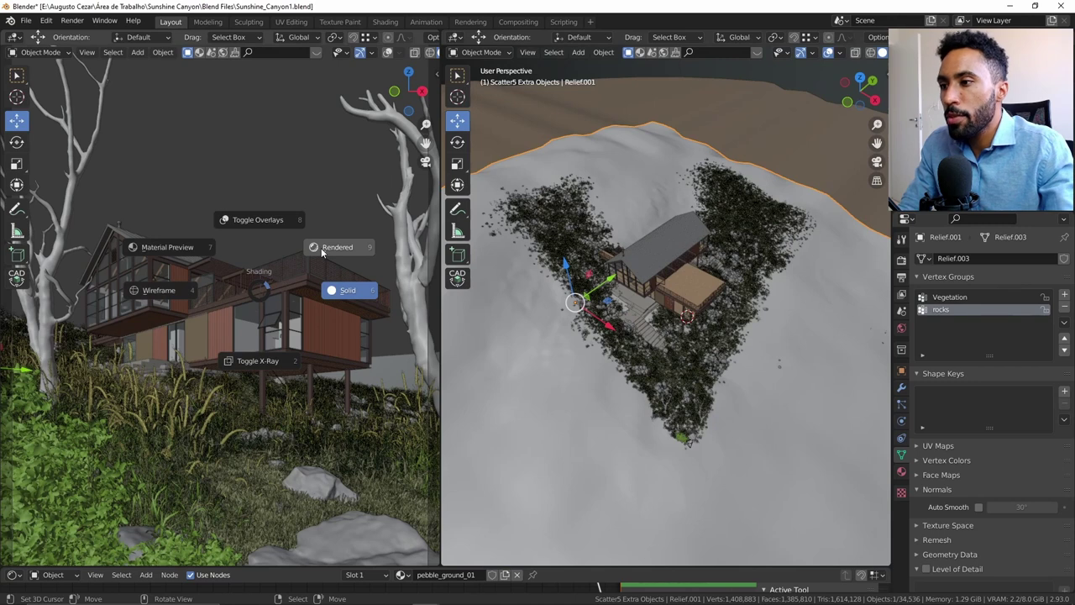
click(321, 252)
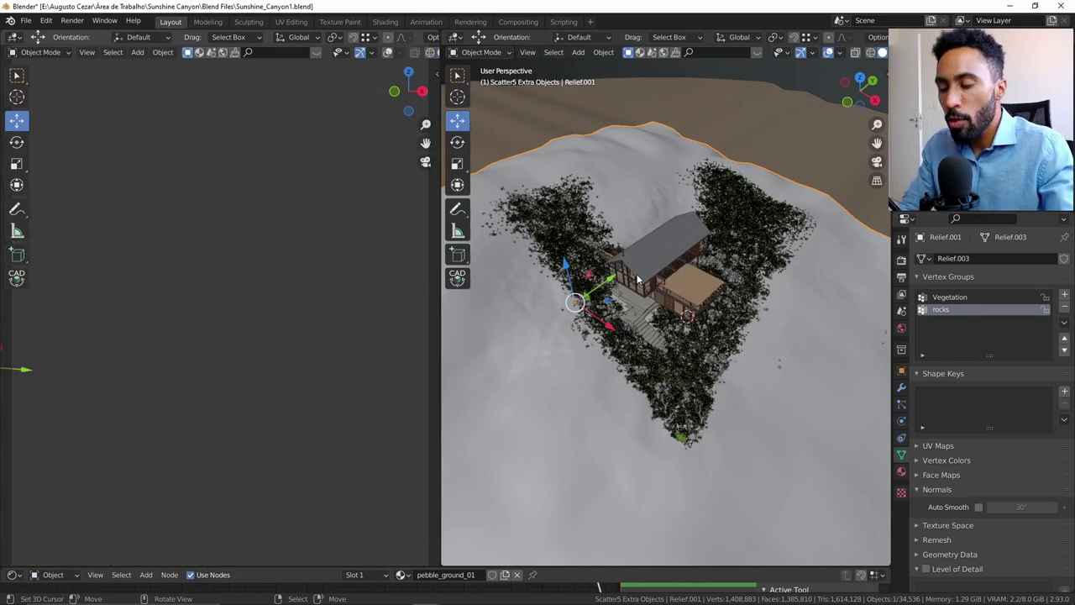
key(n)
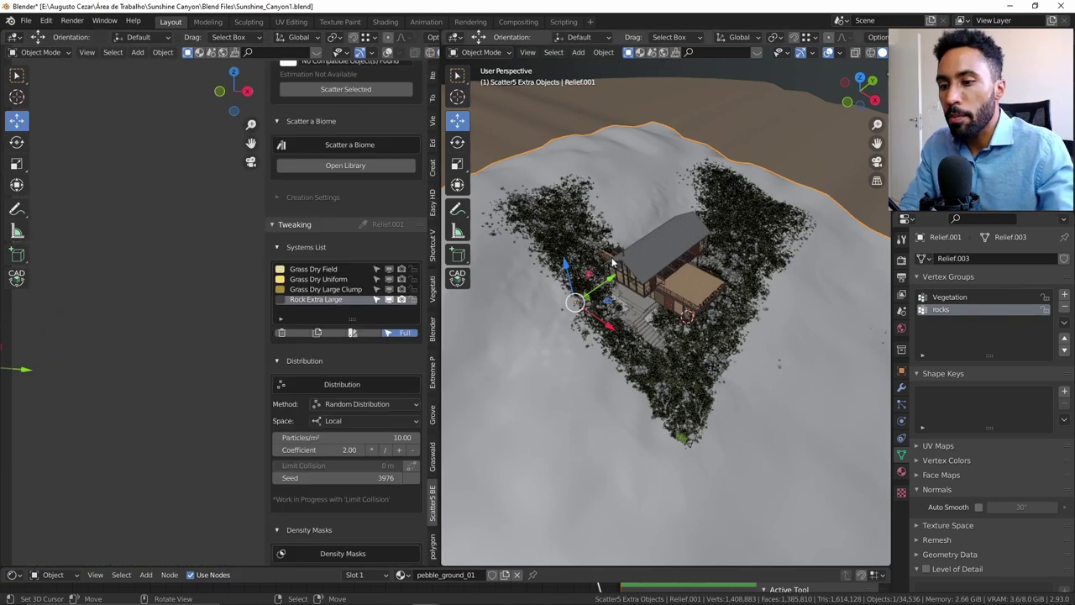
click(391, 53)
click(414, 52)
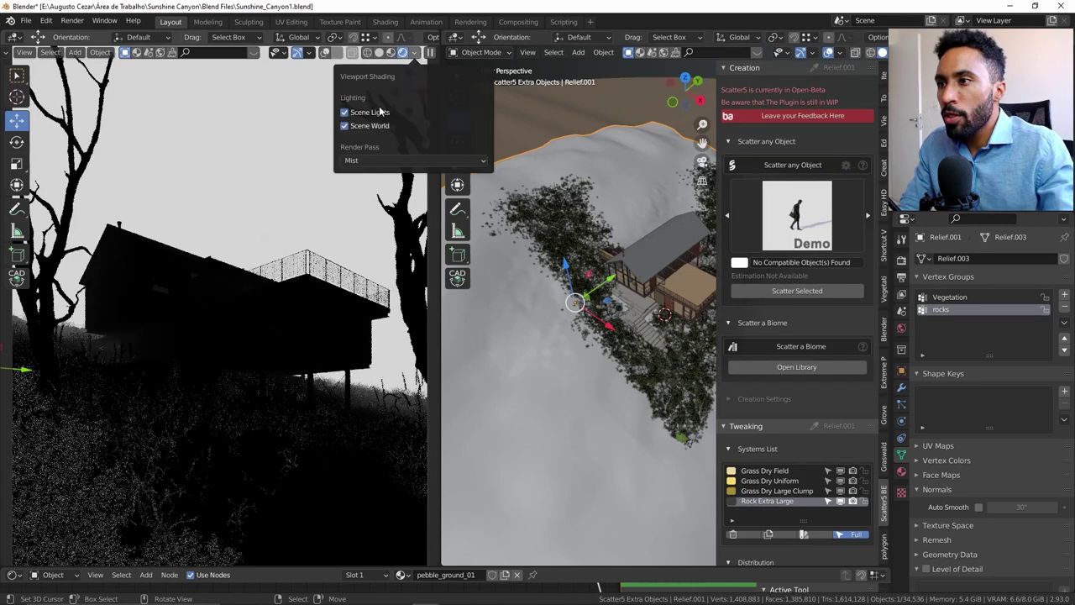
click(357, 161)
click(363, 195)
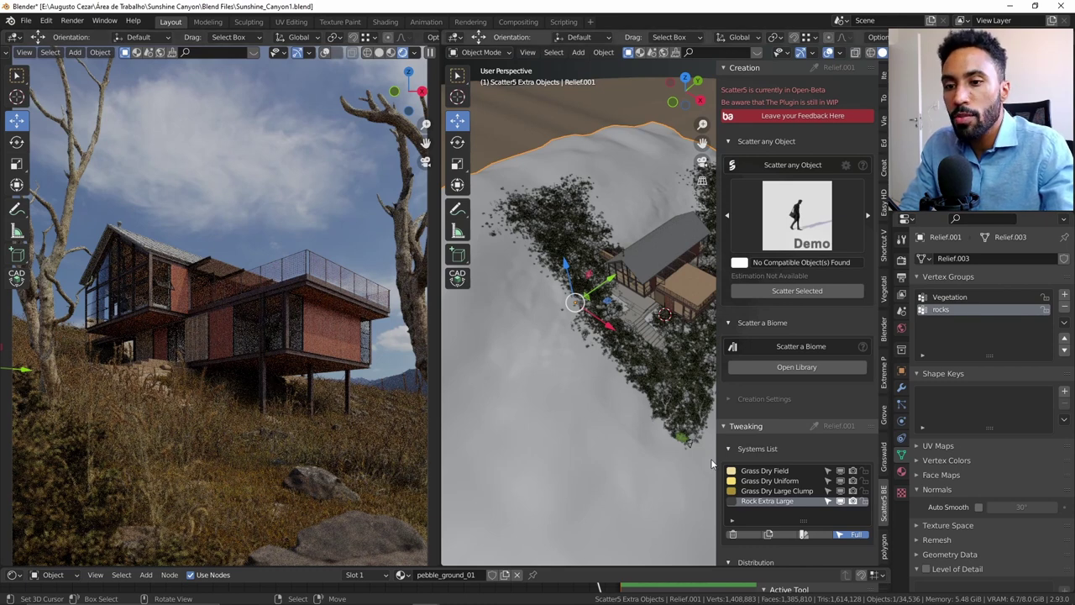
scroll(822, 416, down, 3)
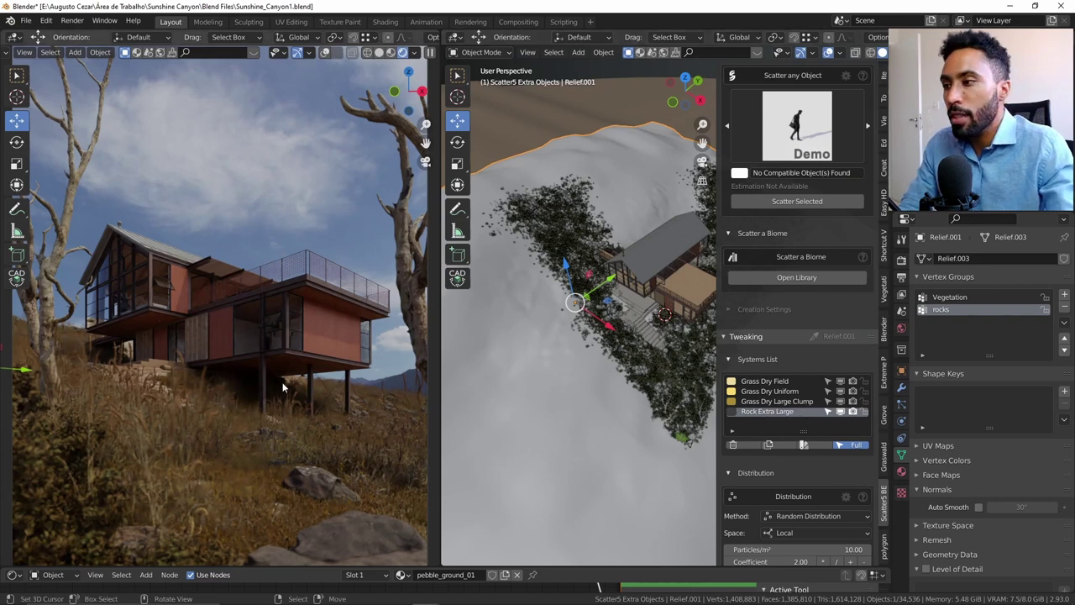
Select and frame the Golden_Euonymus bush, orbit around it, and reopen the Scatter5 sidebar.
key(n)
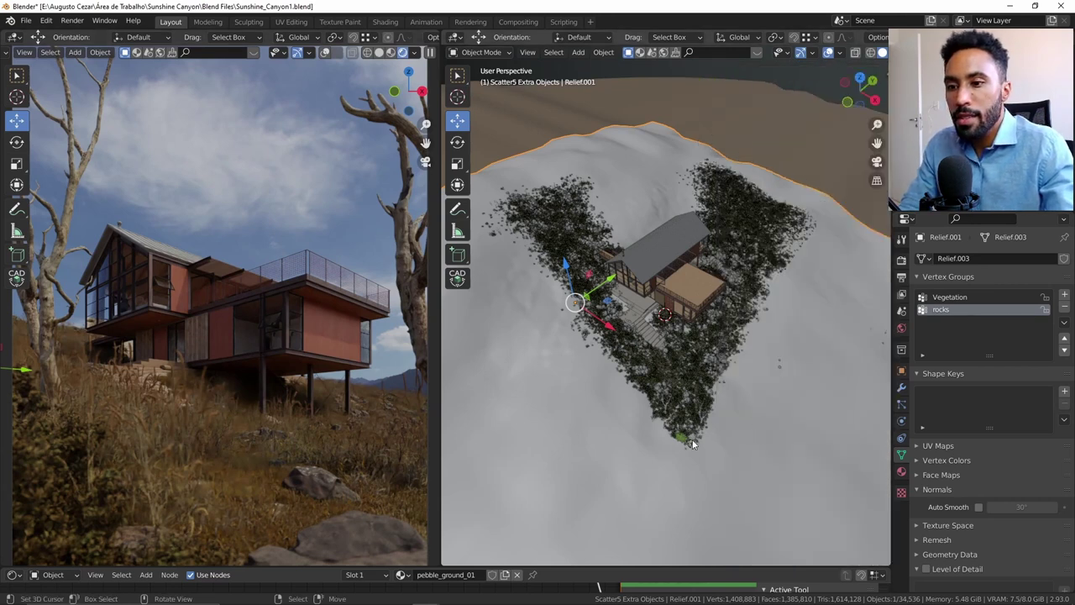
click(691, 439)
click(679, 437)
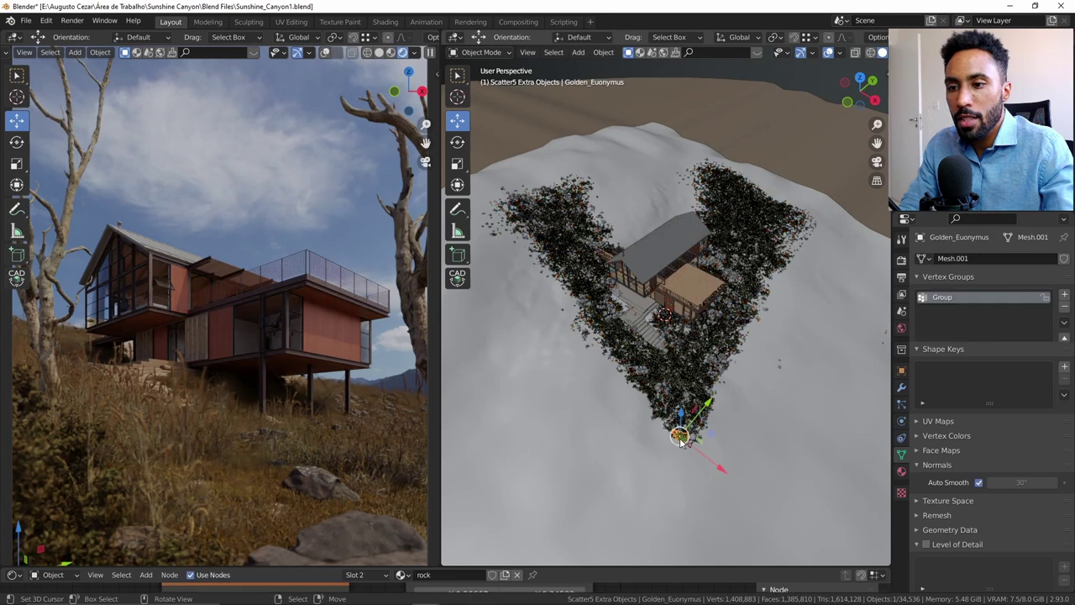
key(KP_Decimal)
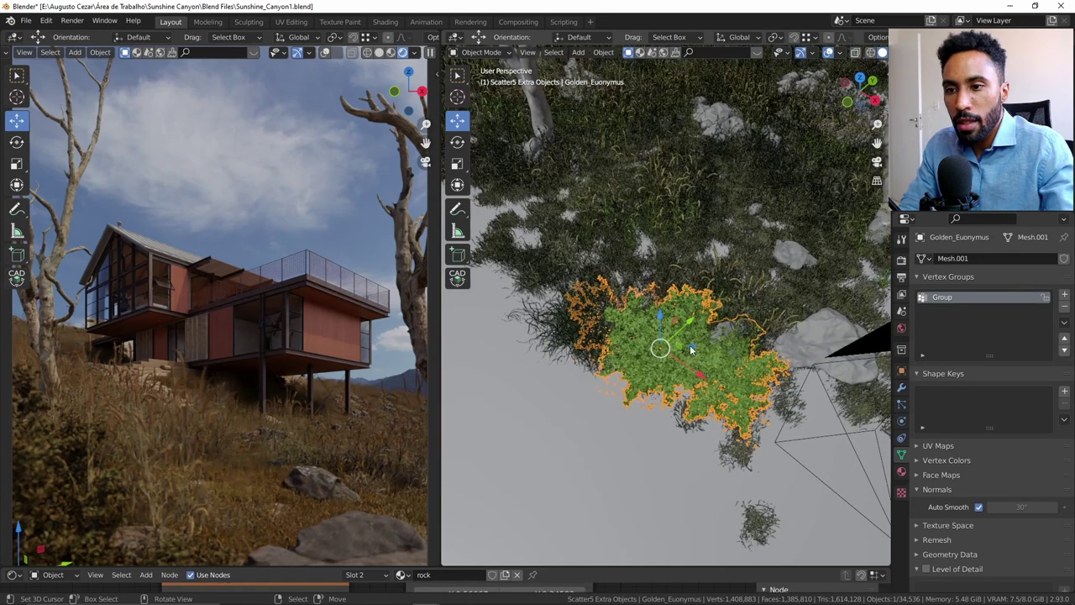
middle_drag(743, 345, 789, 298)
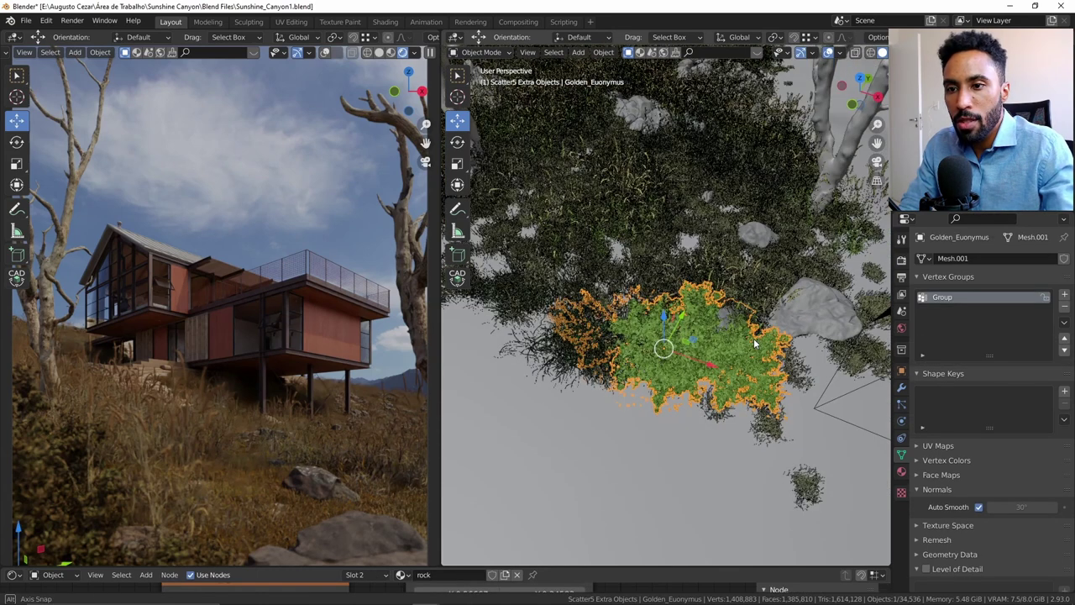
click(808, 300)
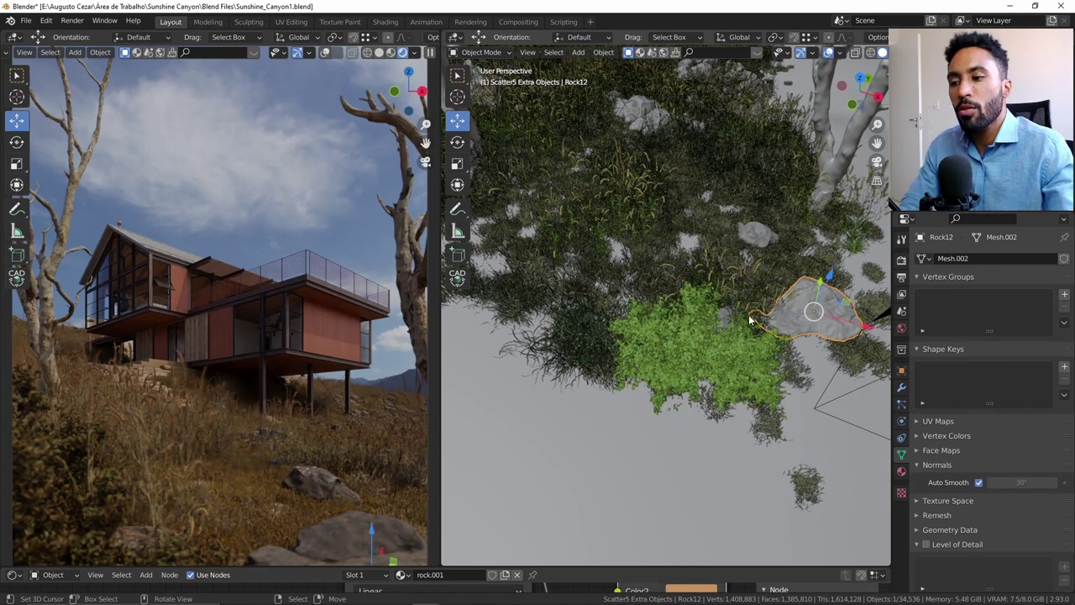
click(654, 354)
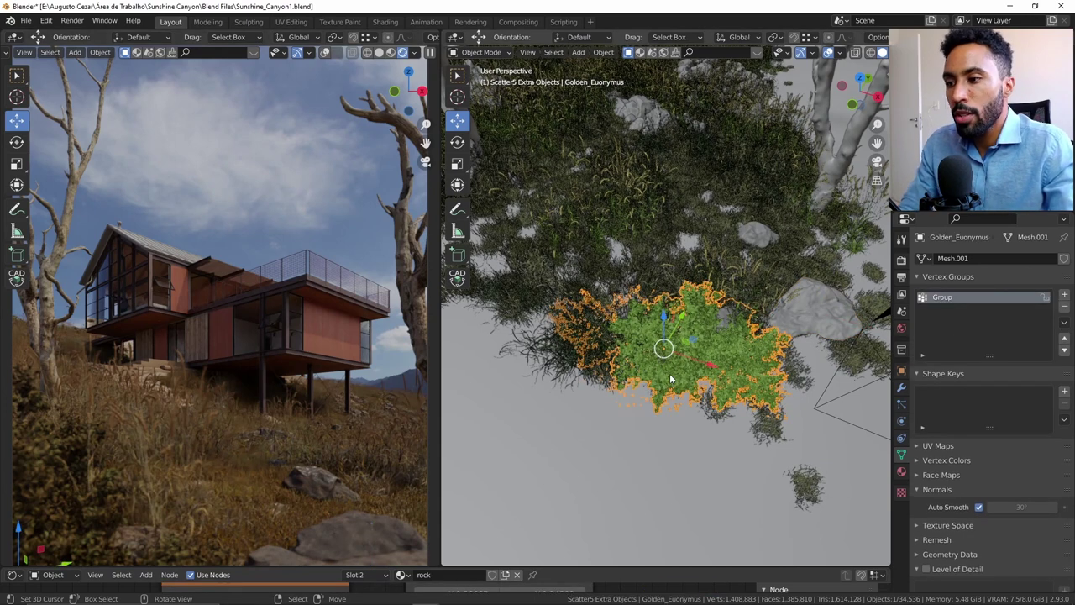
click(722, 238)
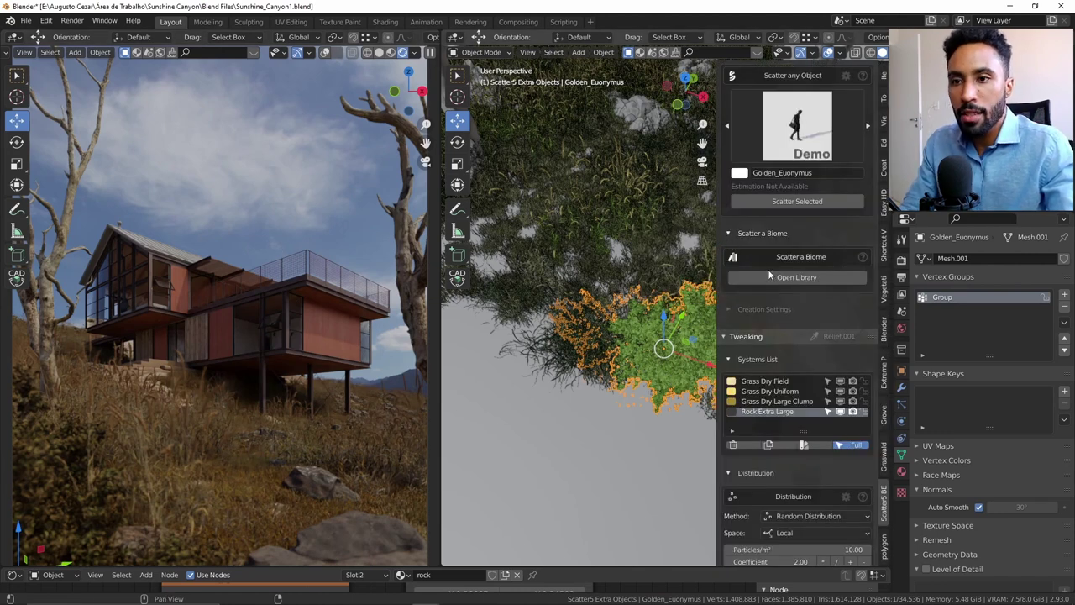
Open and reload the Scatter5 biome library, then view the Dry Grass folder.
click(819, 277)
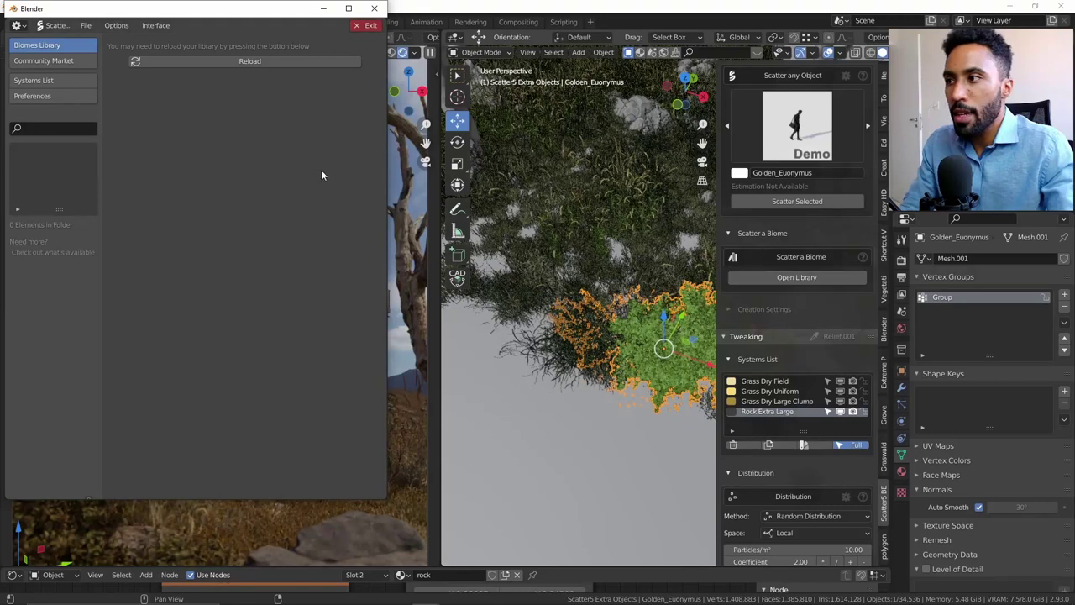
click(235, 63)
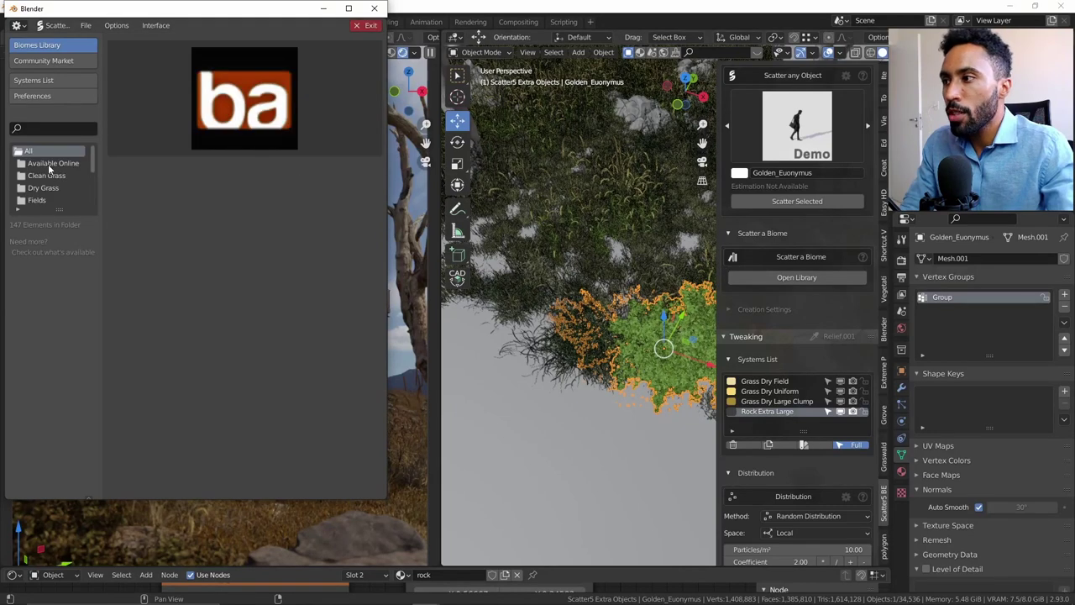
click(50, 166)
drag(59, 209, 59, 298)
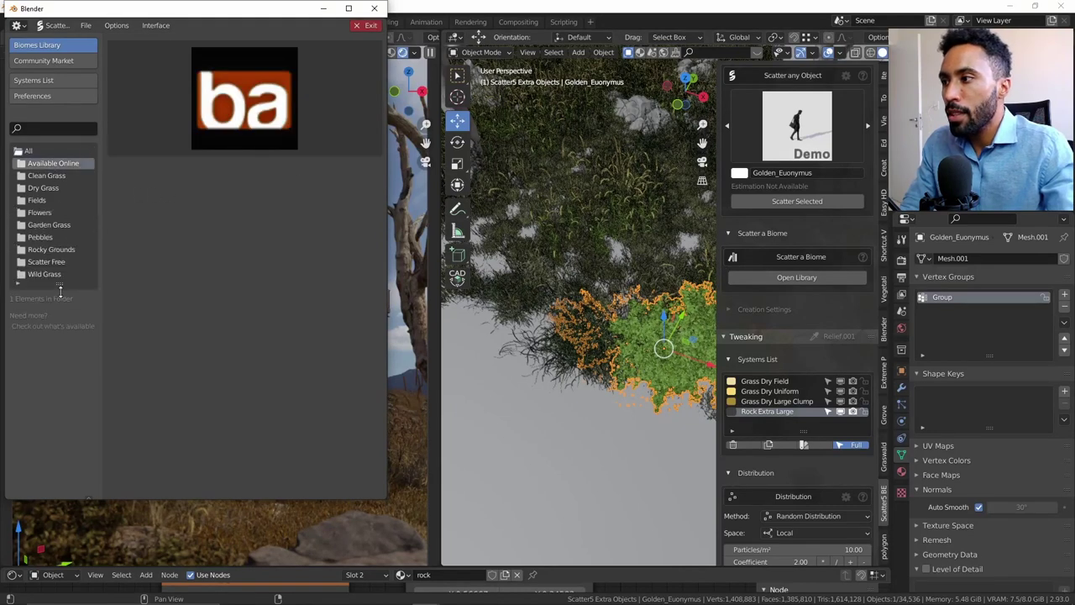
click(43, 188)
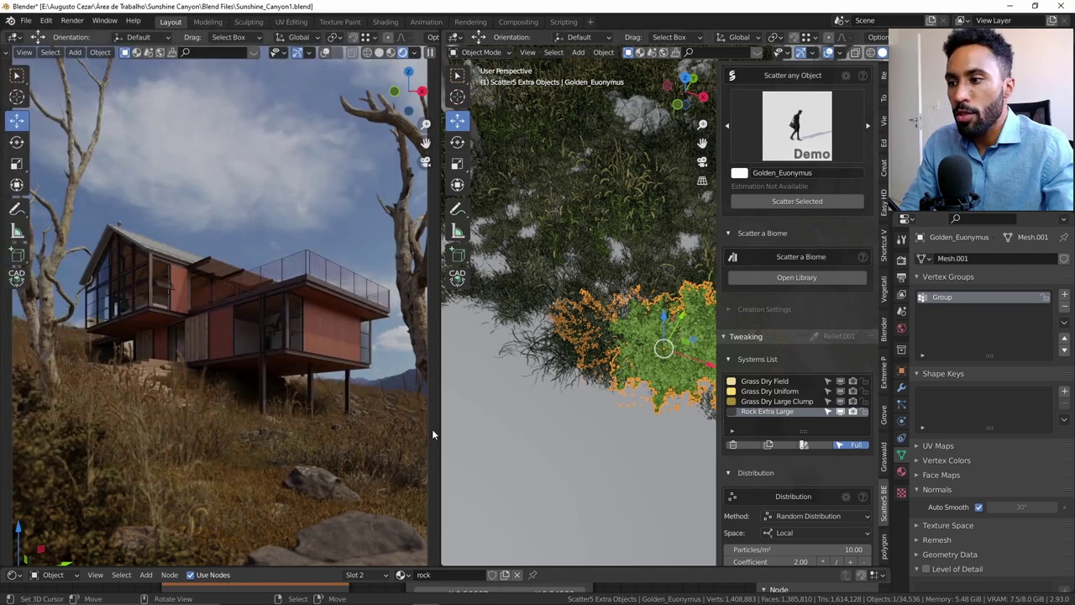
Close the library, hide the sidebar and switch the left view to Solid shading.
key(n)
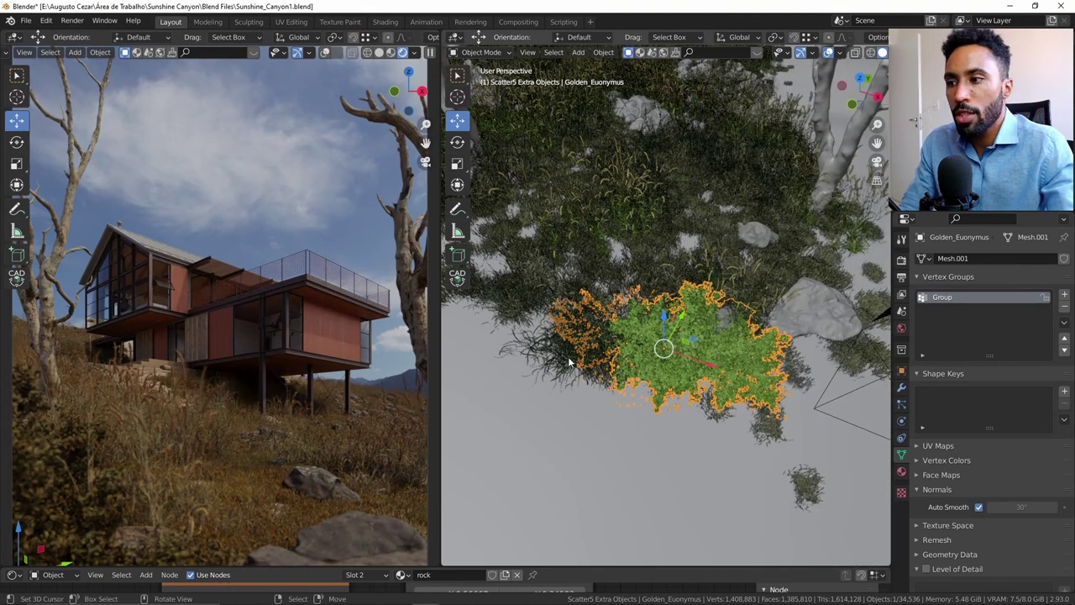
key(z)
click(368, 304)
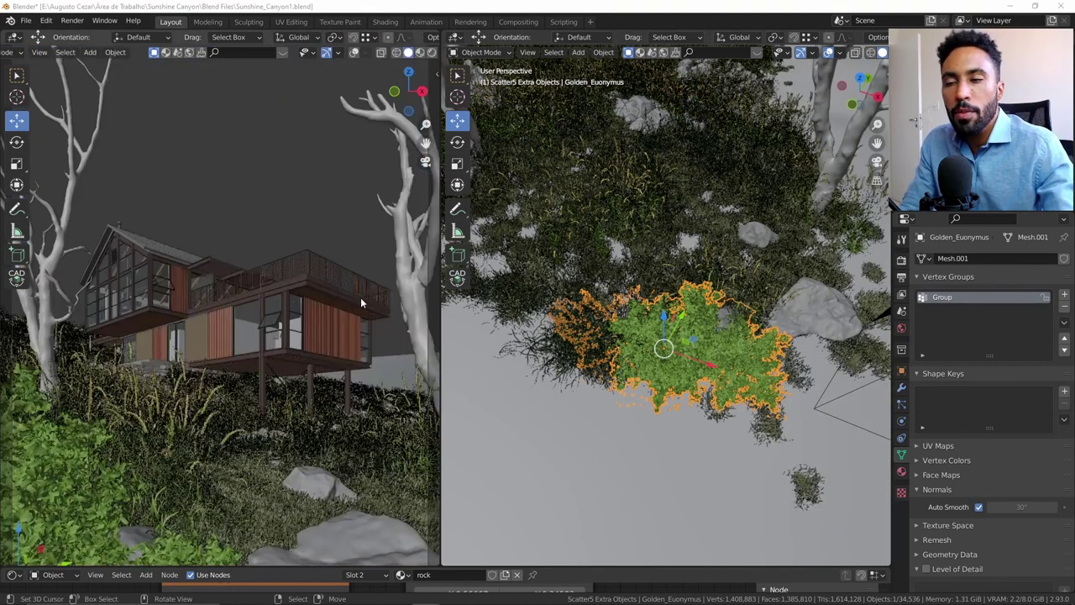
key(alt+Tab)
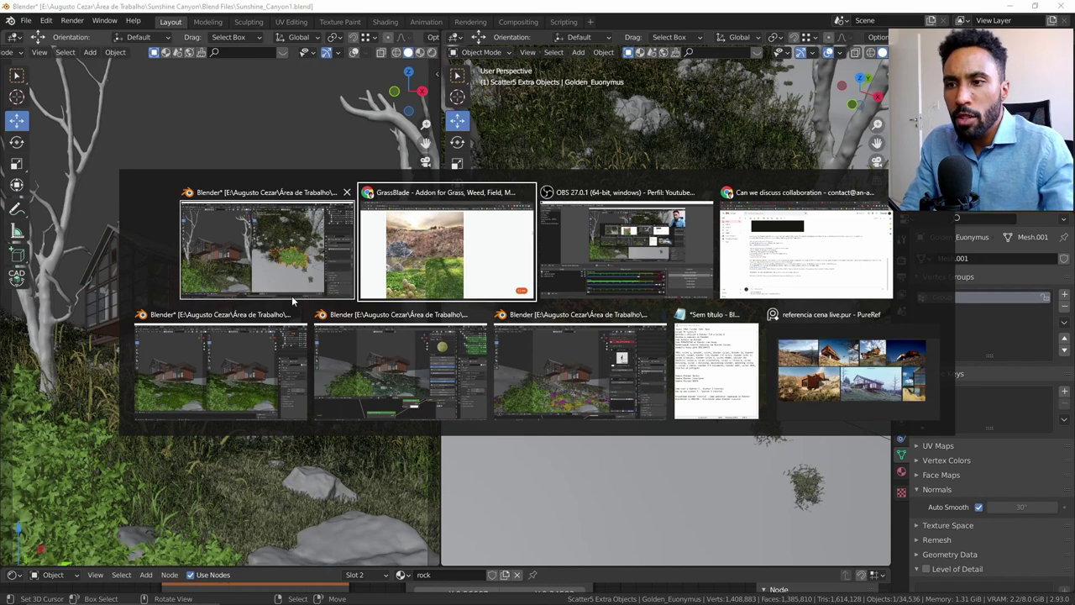
Bring Sunshine_Canyon2 forward in Rendered view, enlarge the Systems List and open the biome library.
click(239, 373)
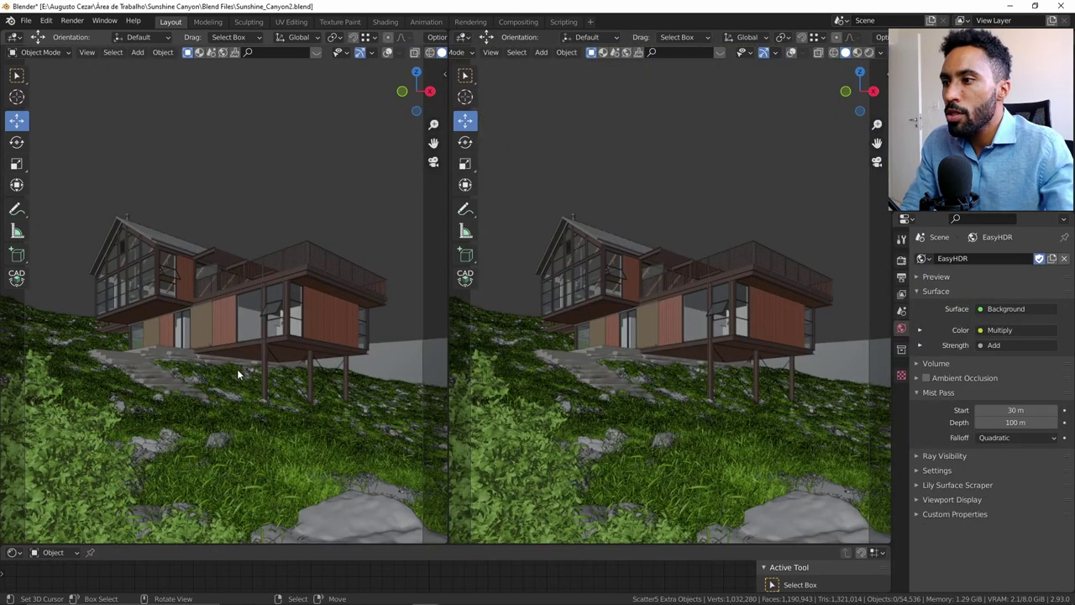
key(z)
click(232, 297)
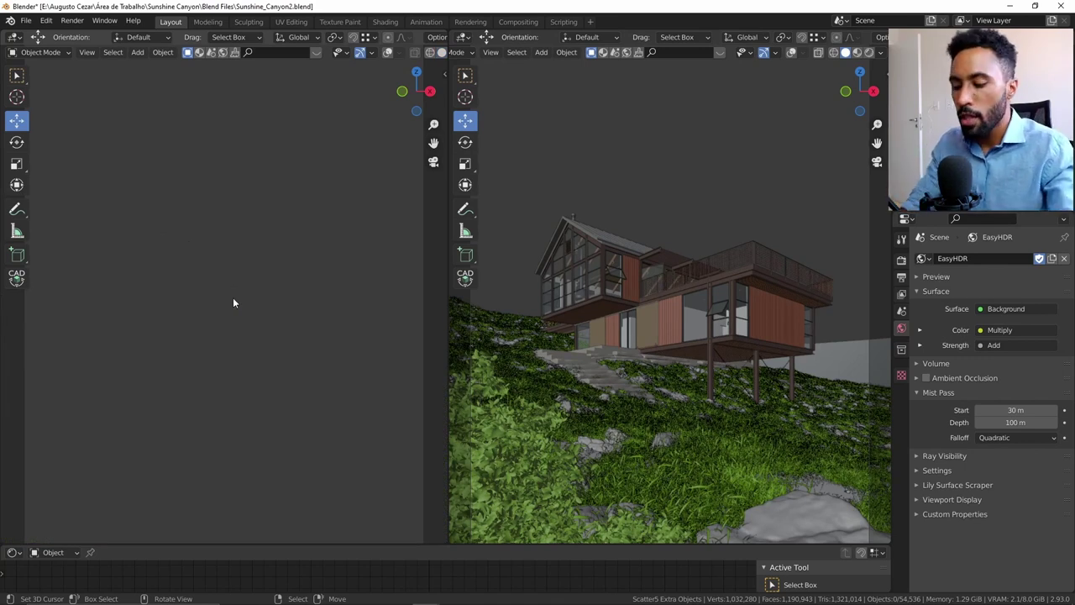
key(n)
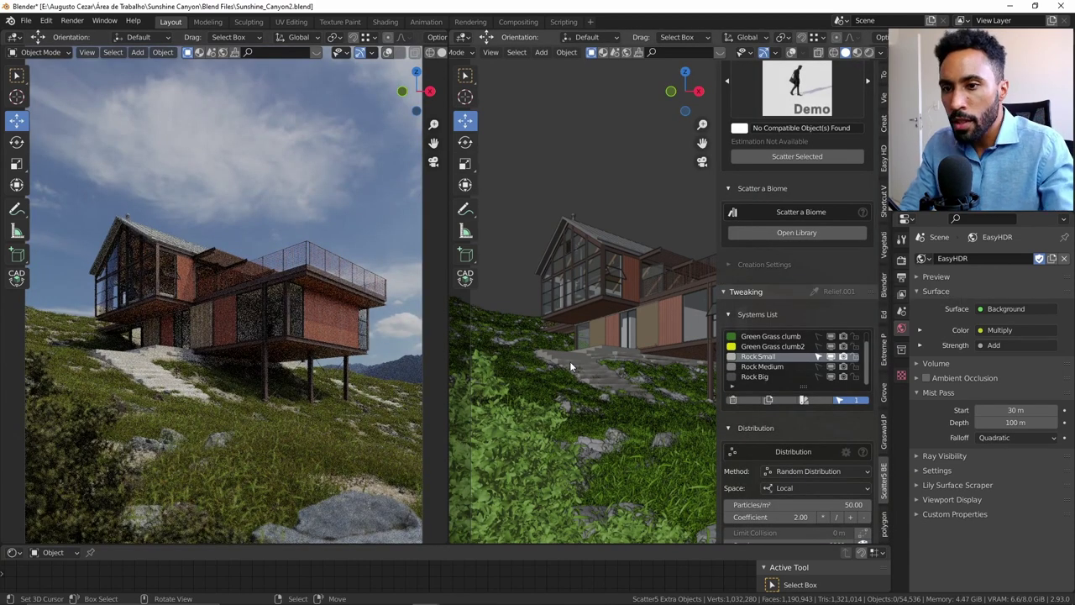
scroll(816, 359, up, 1)
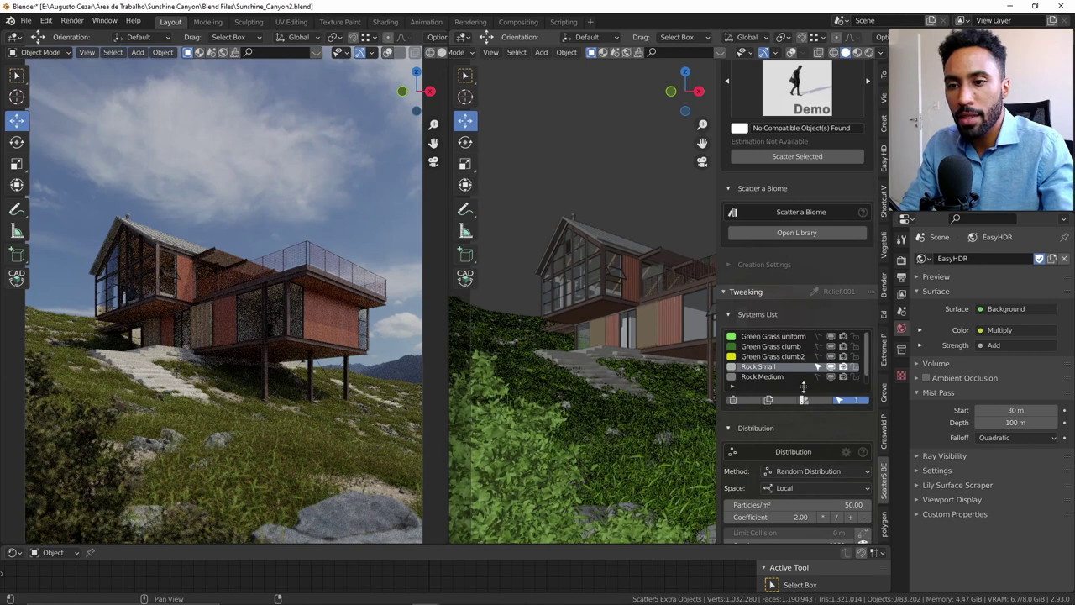
drag(804, 437, 804, 447)
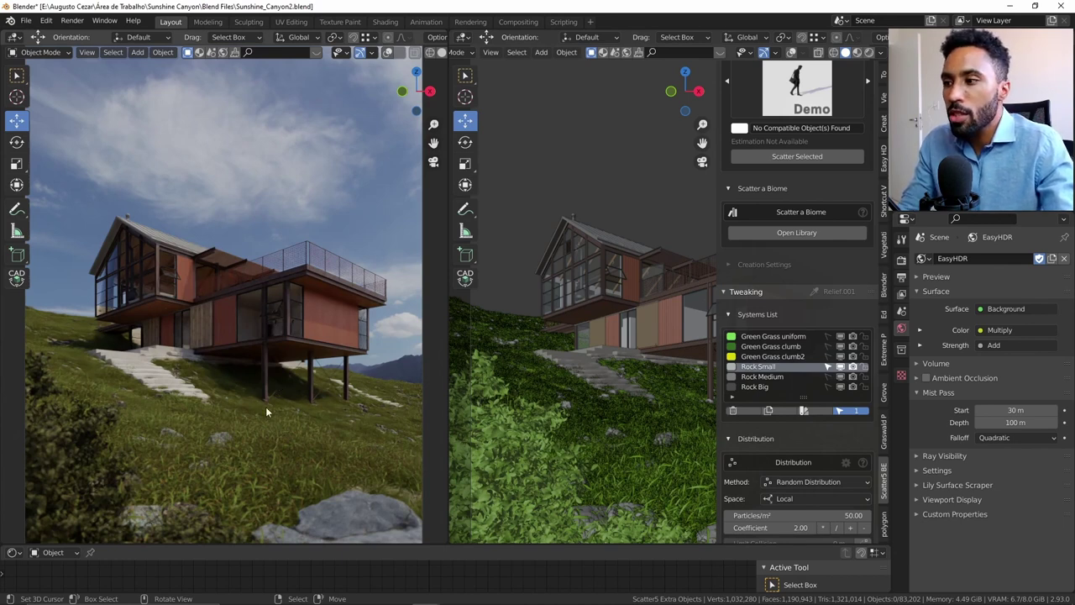
click(789, 233)
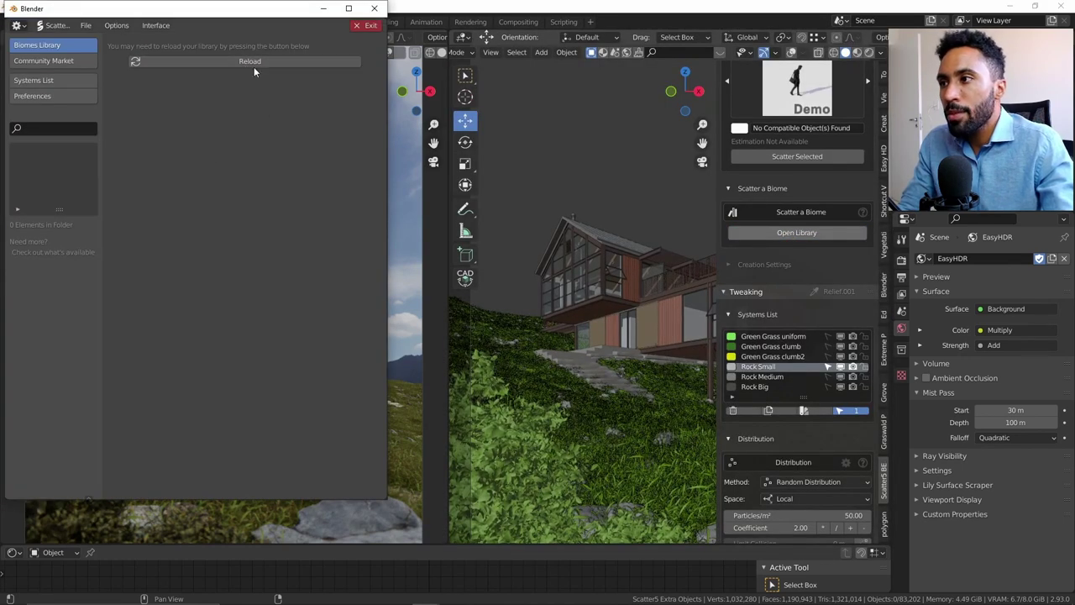
Reload the library, browse the Clean Grass biomes, then close the library.
click(242, 62)
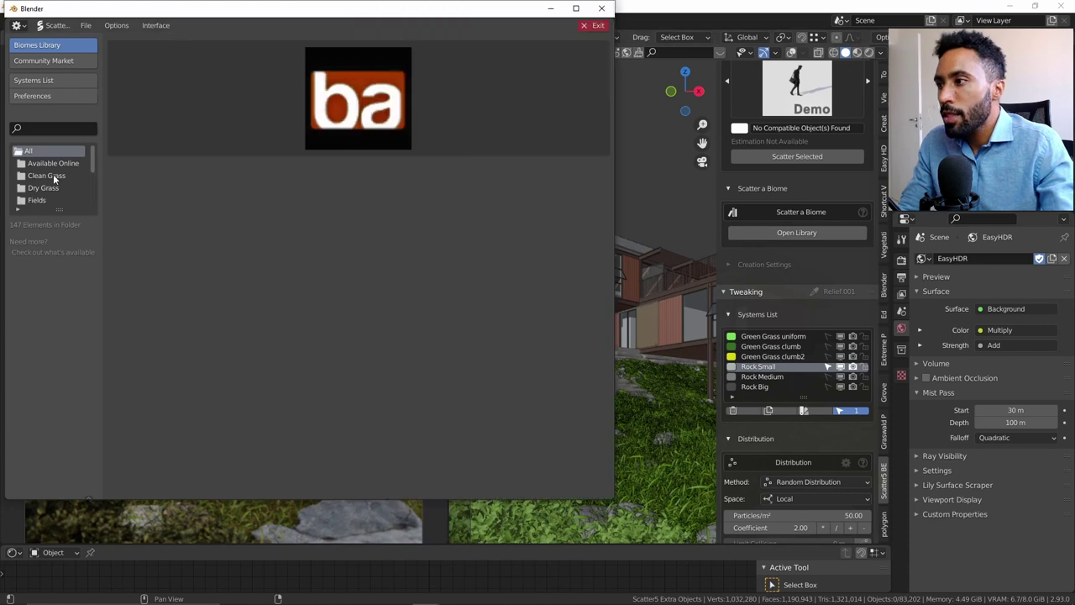
click(31, 177)
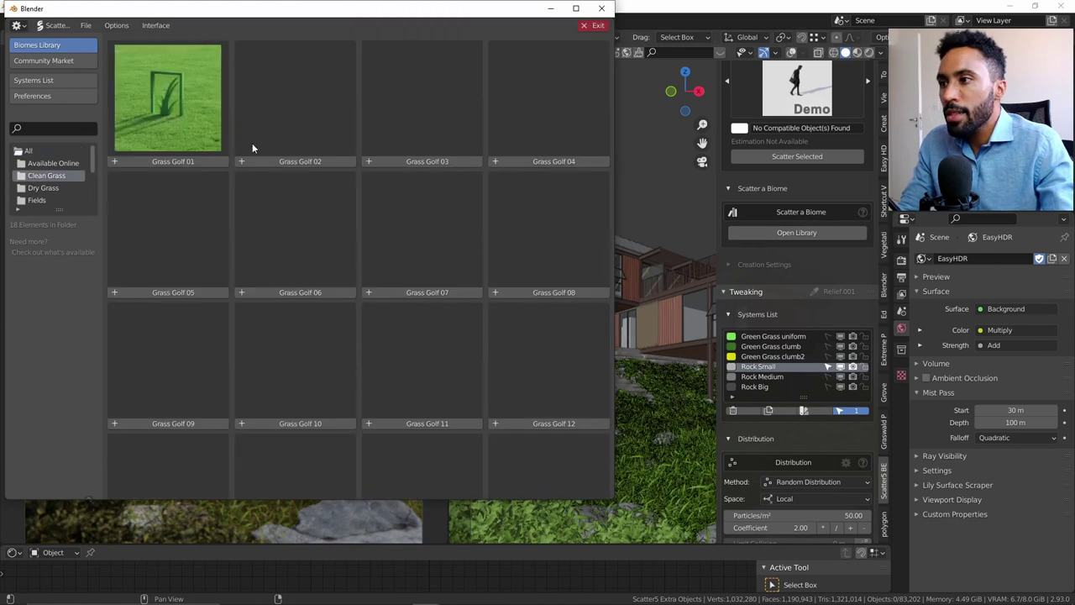
click(602, 9)
key(z)
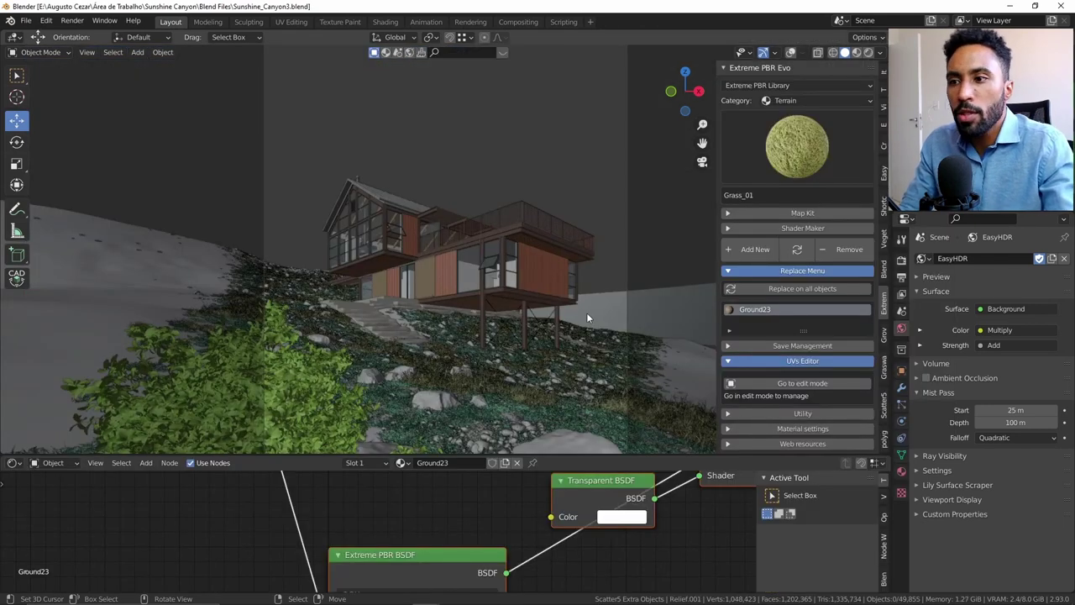
Show the Scatter5 sidebar and switch the viewport to rendered preview.
key(n)
key(n)
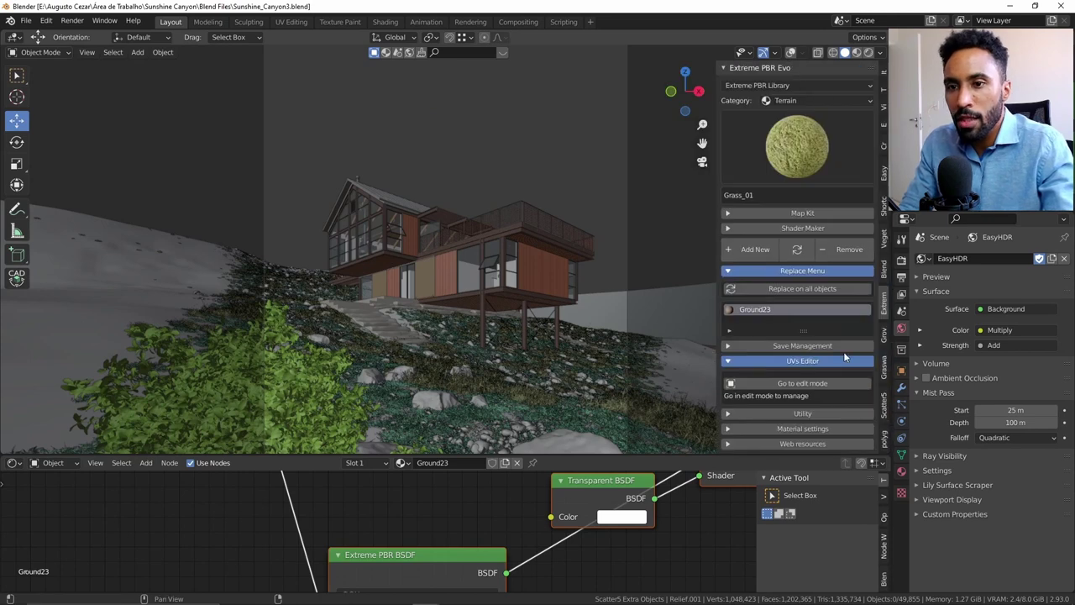
click(884, 404)
key(z)
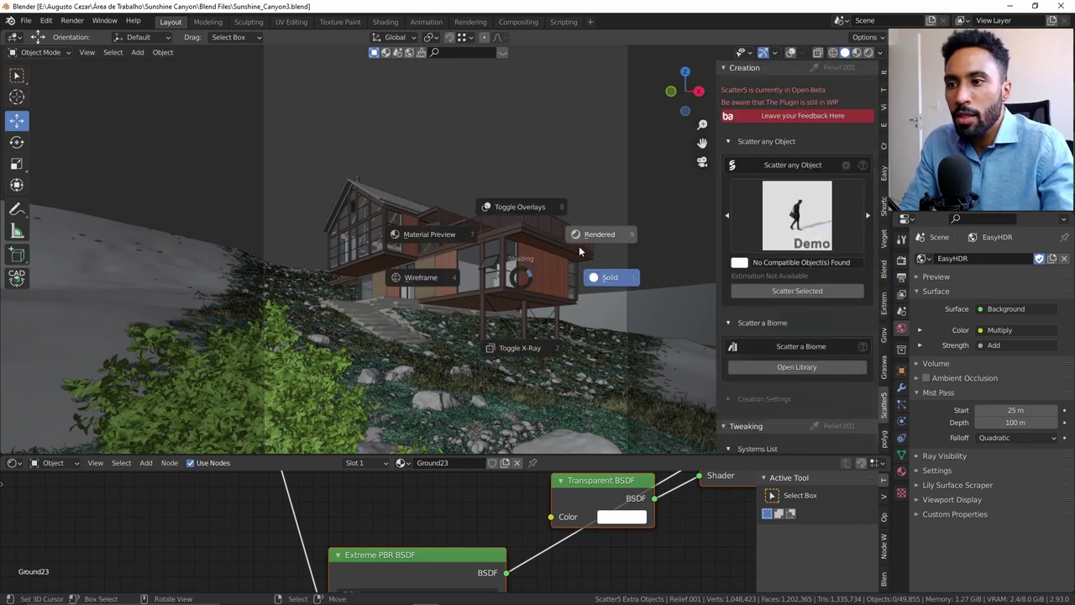
click(579, 245)
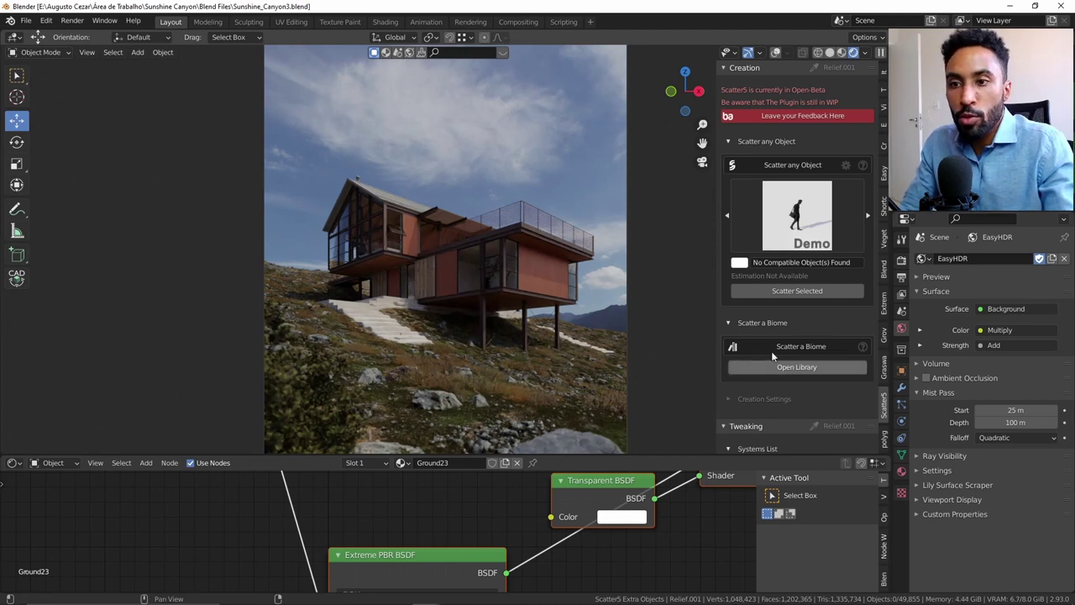
Find Scatter a Biome in the Scatter5 sidebar and open the biome library.
scroll(790, 294, down, 3)
scroll(789, 294, down, 3)
scroll(790, 294, down, 3)
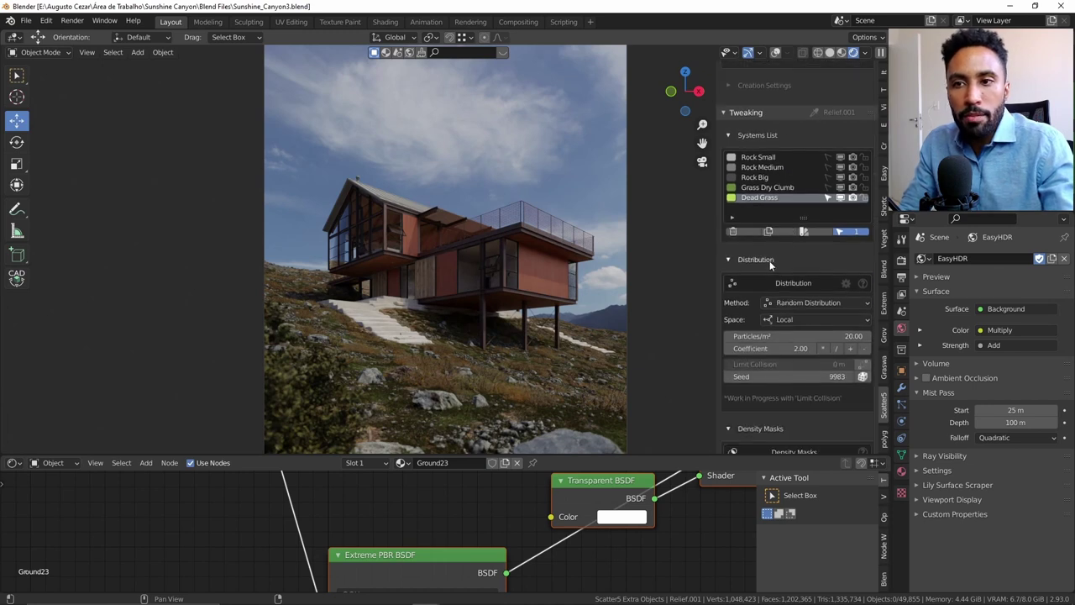
scroll(789, 294, up, 2)
scroll(790, 294, down, 2)
scroll(802, 353, down, 3)
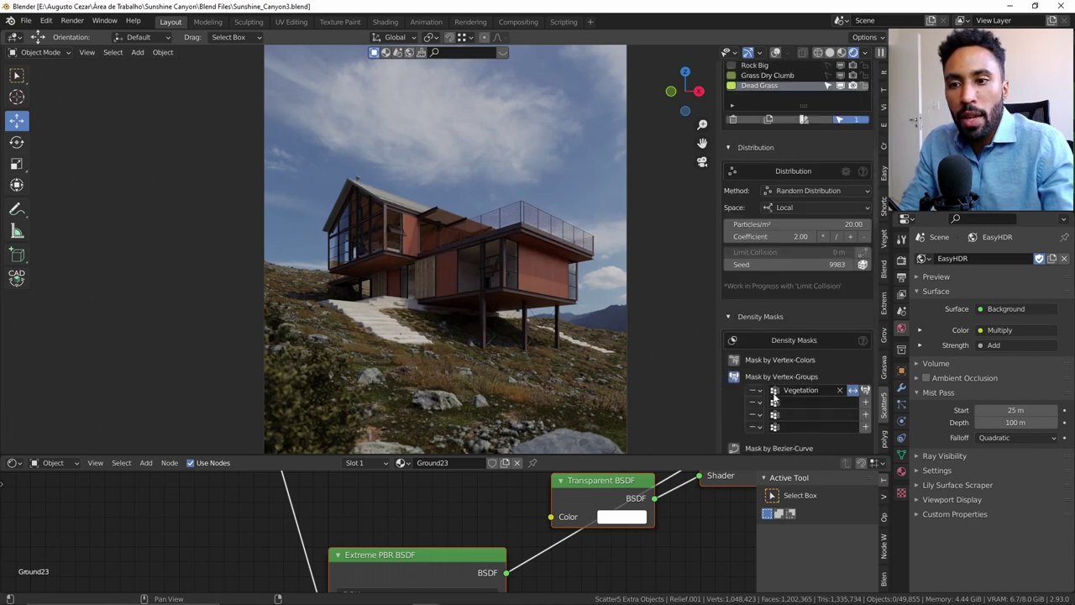
scroll(807, 328, up, 5)
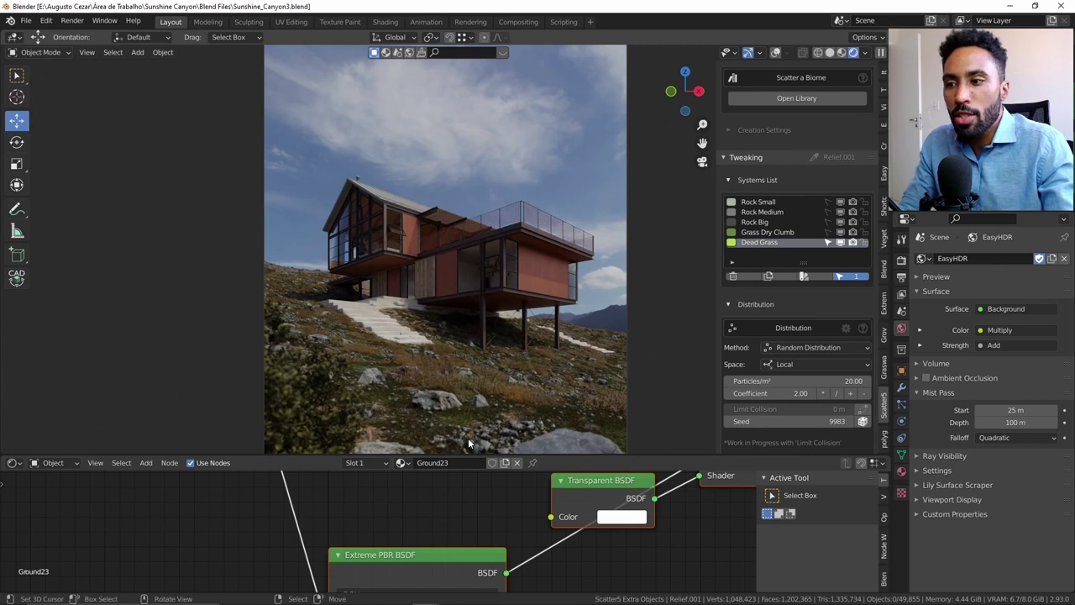
scroll(874, 285, up, 3)
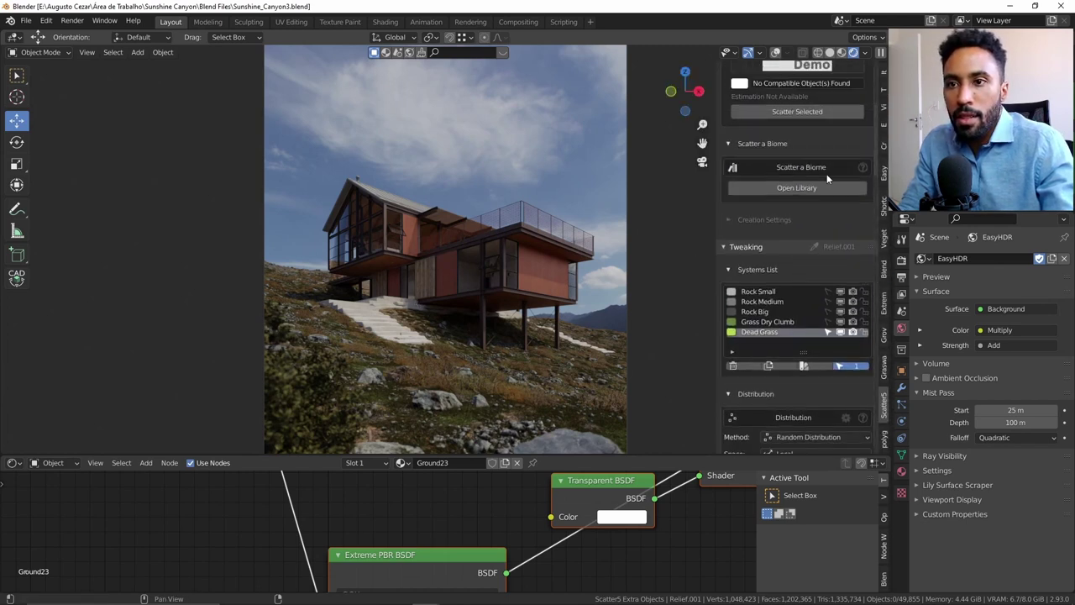
click(831, 189)
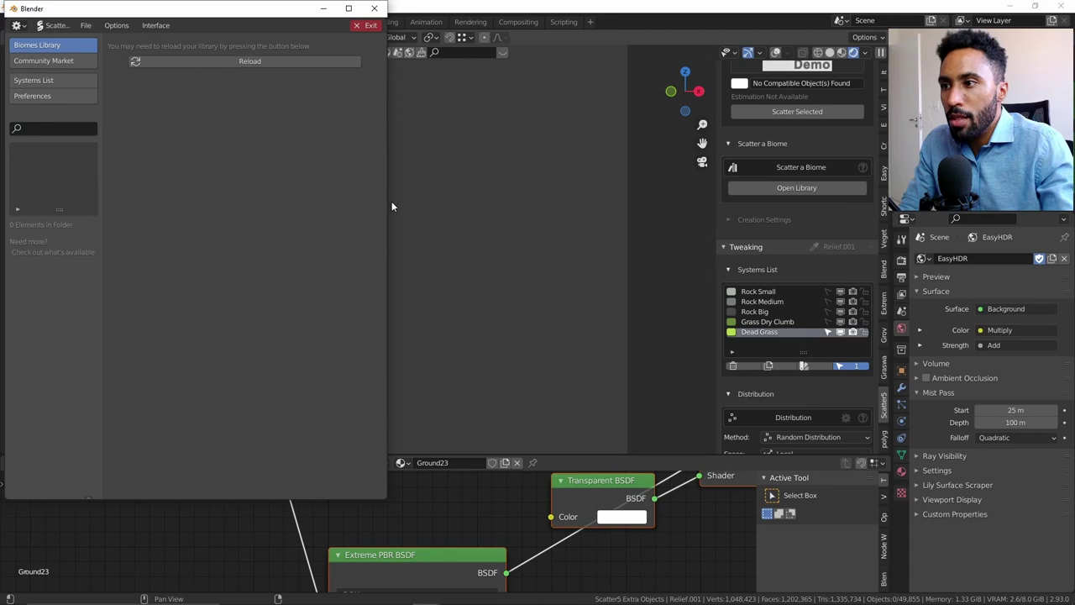
Reload the library, browse the Pebbles and Rocky Grounds biomes, then close it.
click(272, 63)
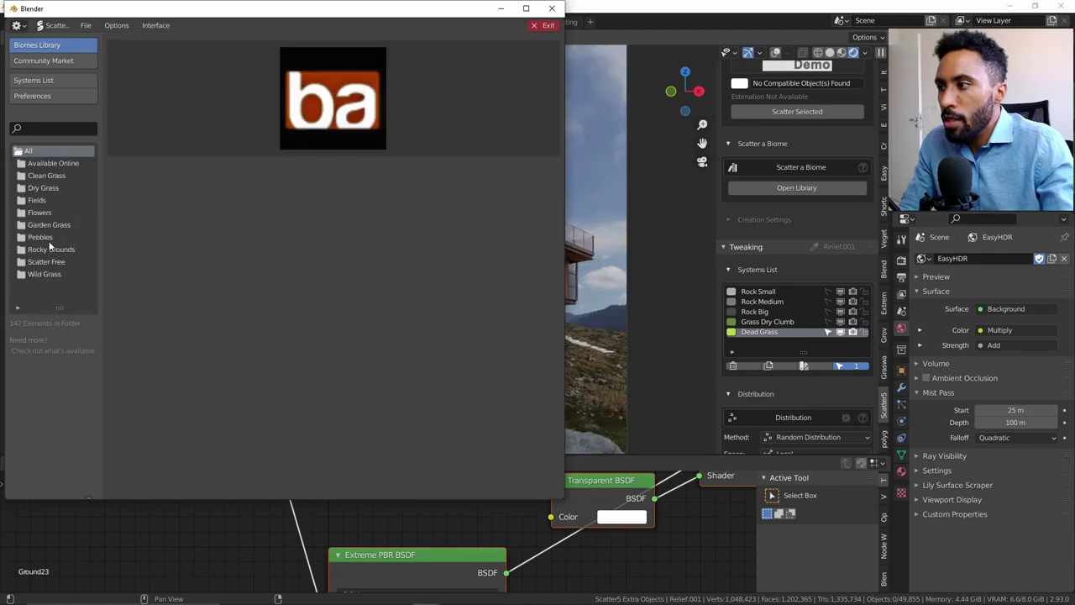
click(48, 240)
click(54, 250)
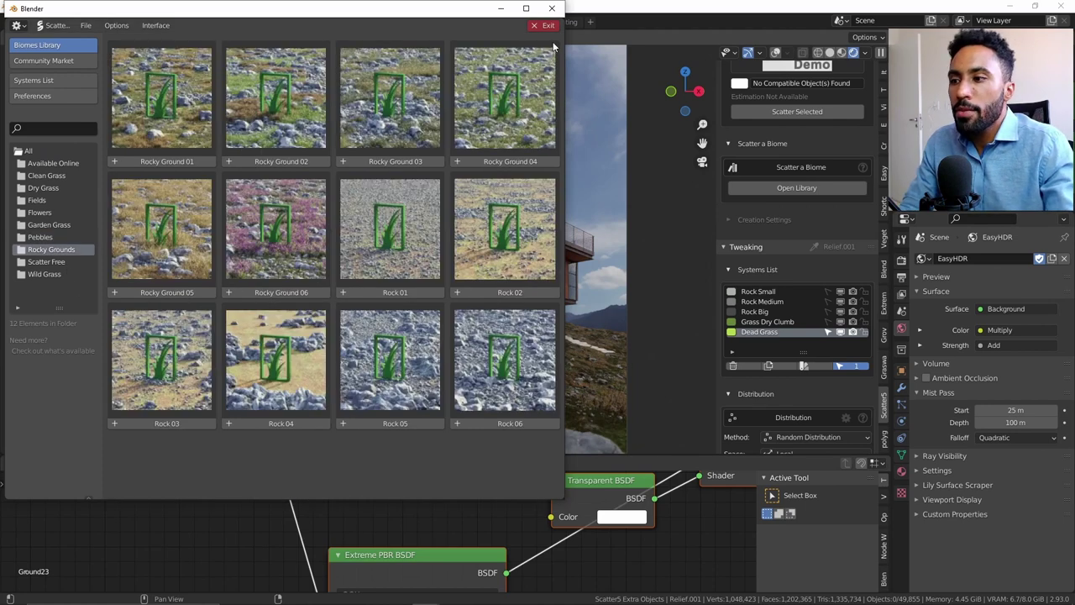
click(552, 8)
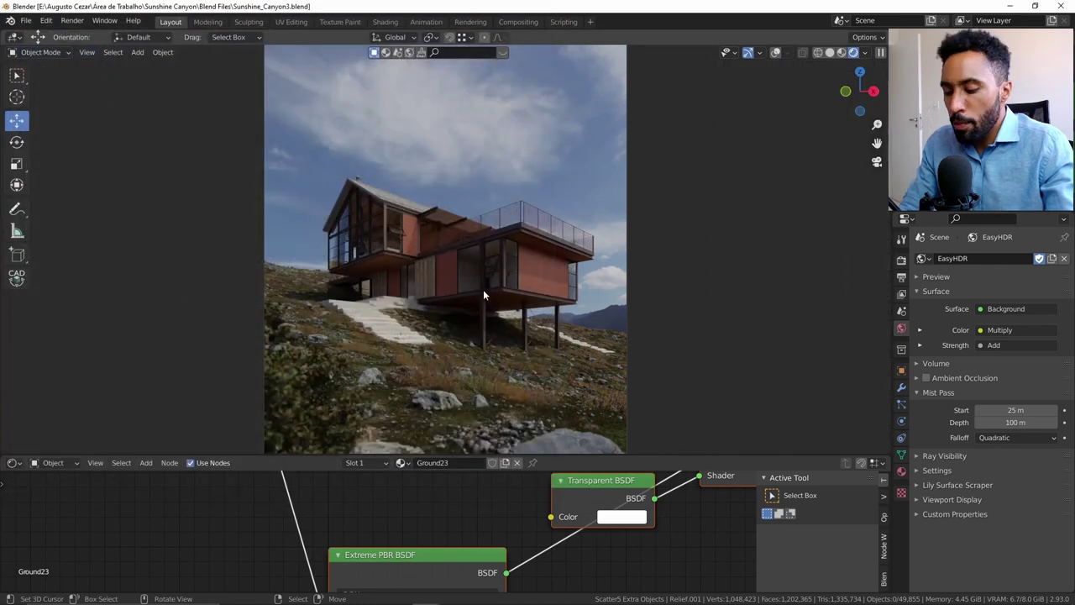
Change the viewport shading and bring the Sunshine_Canyon4 scene window forward.
key(z)
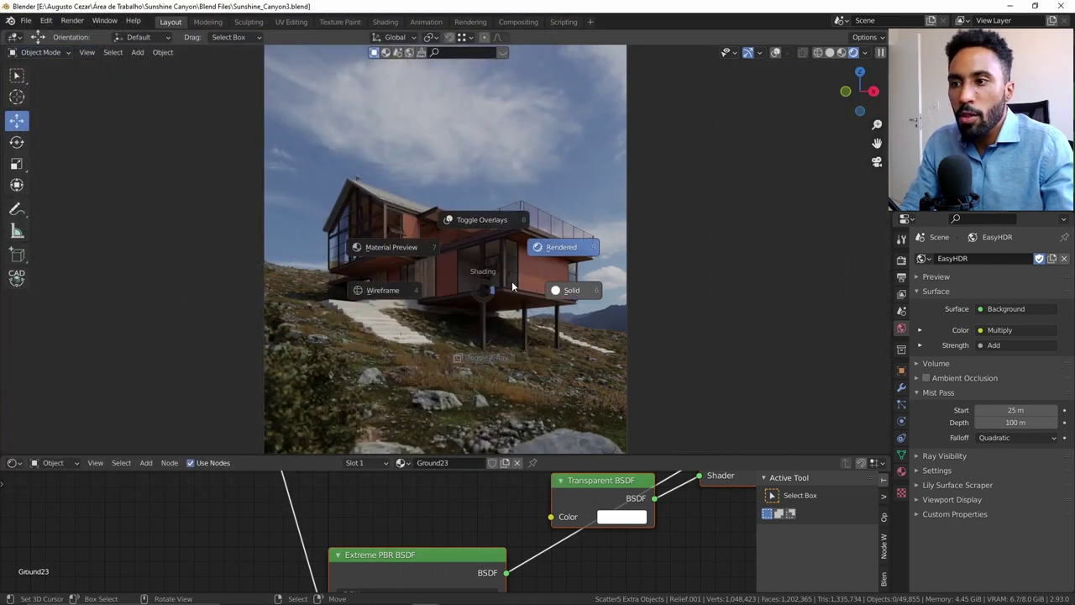
click(512, 287)
key(alt+Tab)
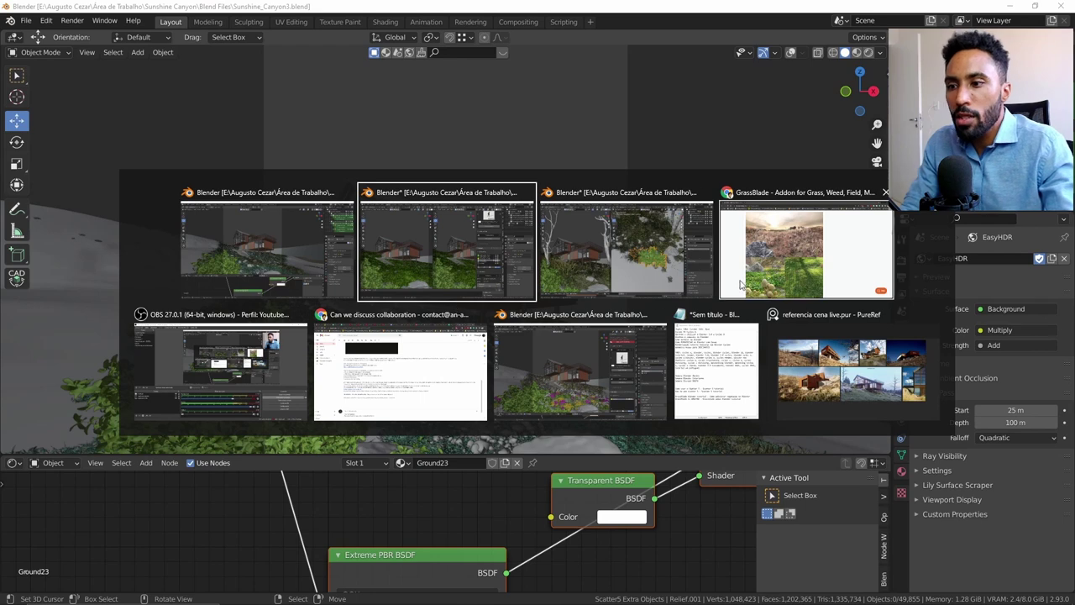
click(563, 375)
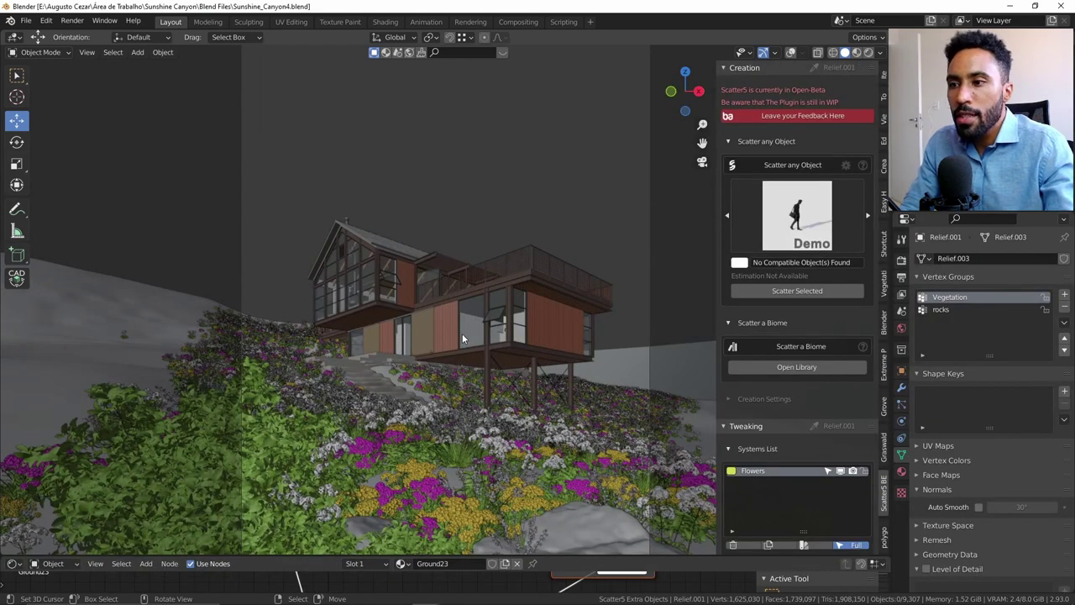
View Sunshine_Canyon4 through the camera with rendered shading.
key(KP_0)
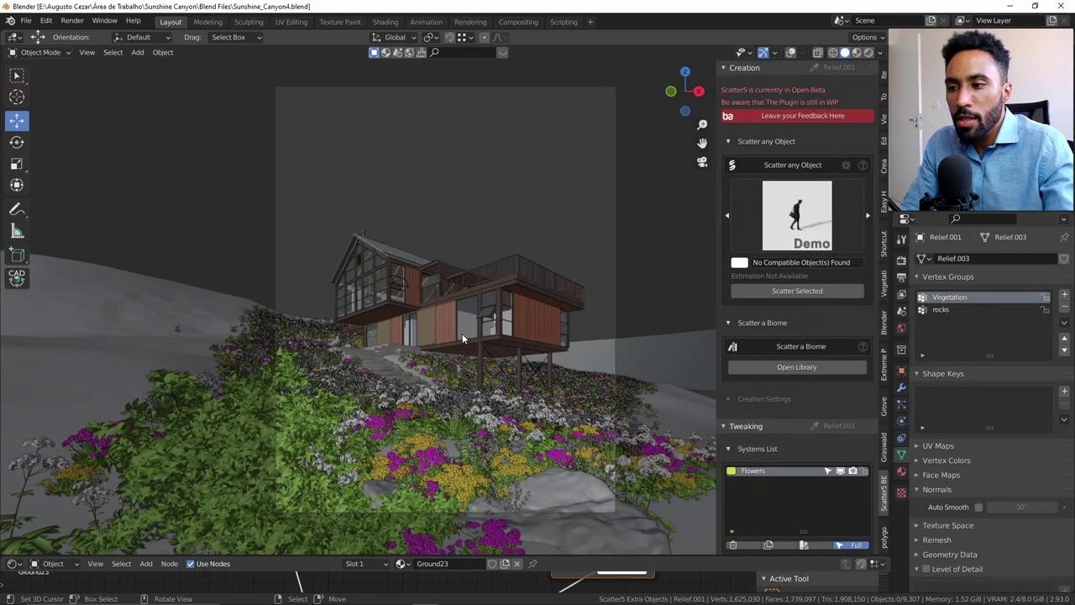
key(z)
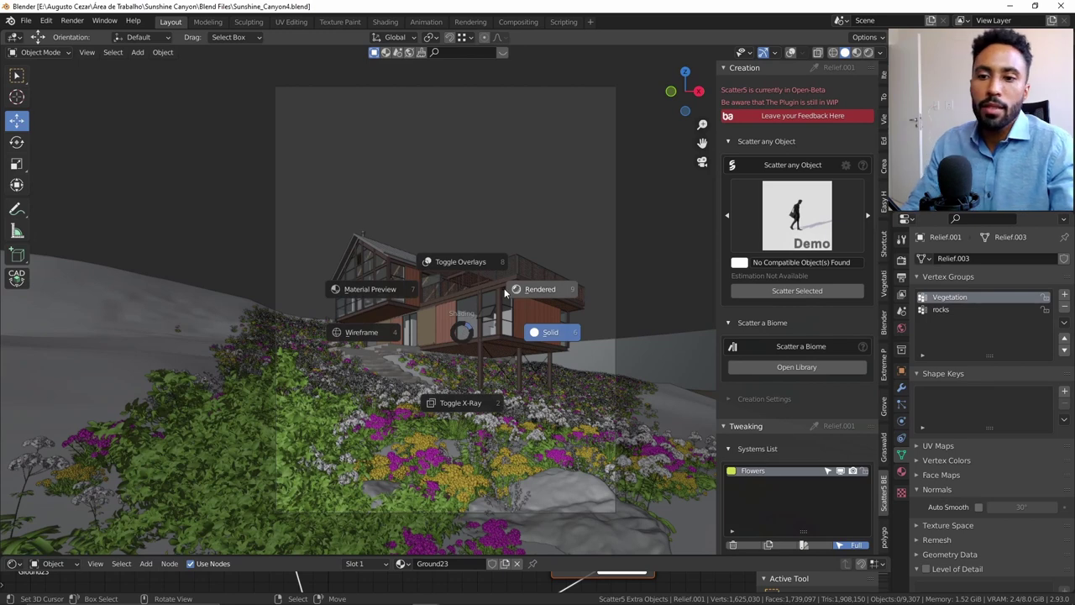
click(506, 290)
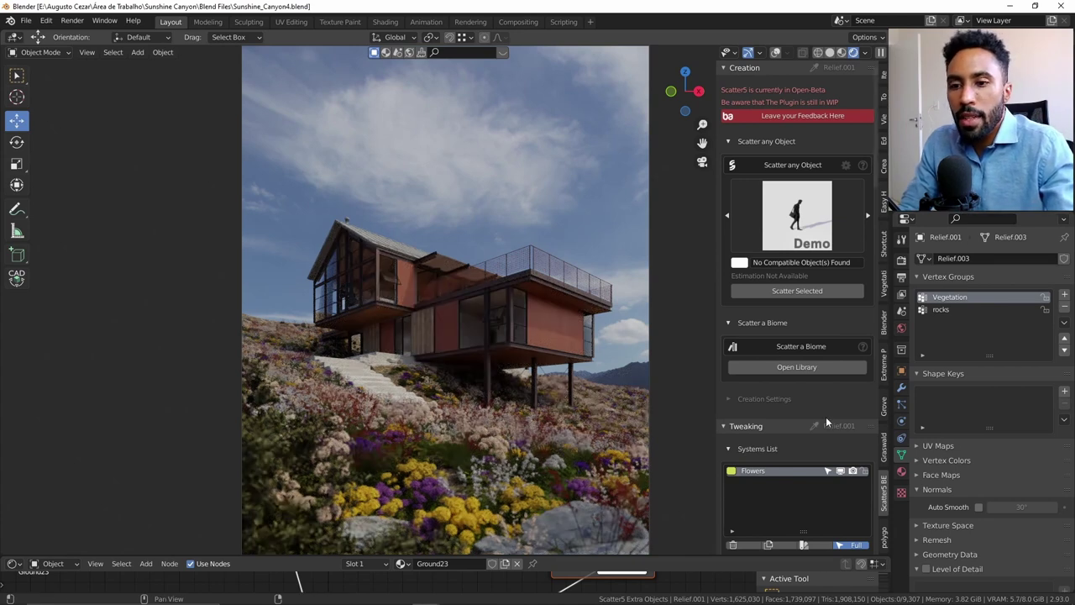
scroll(825, 416, down, 5)
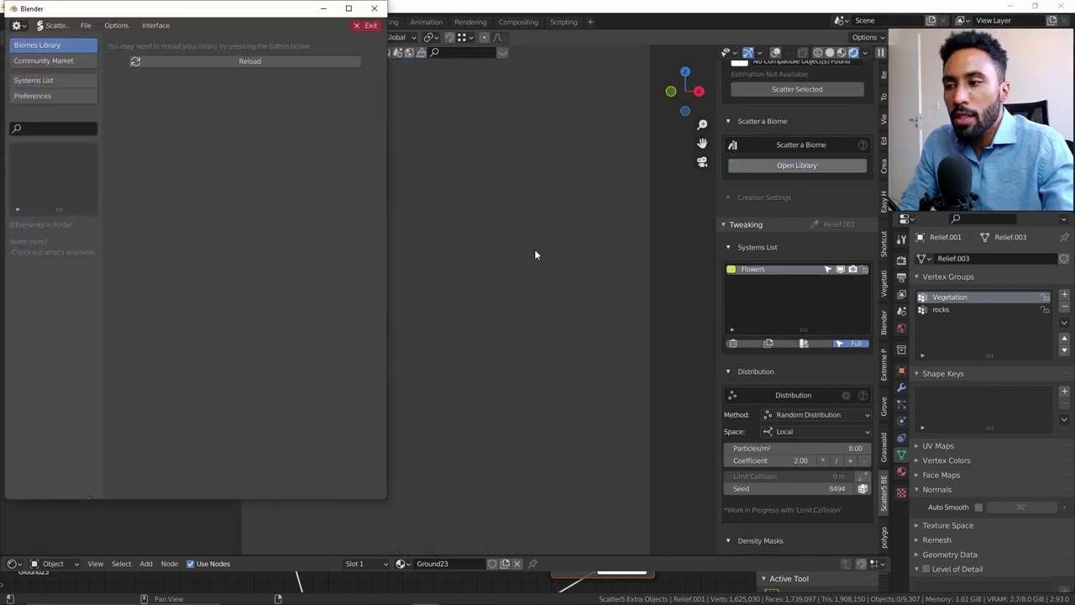
Reload the library, show the Flowers biomes, then switch to the Photos render viewer.
click(274, 67)
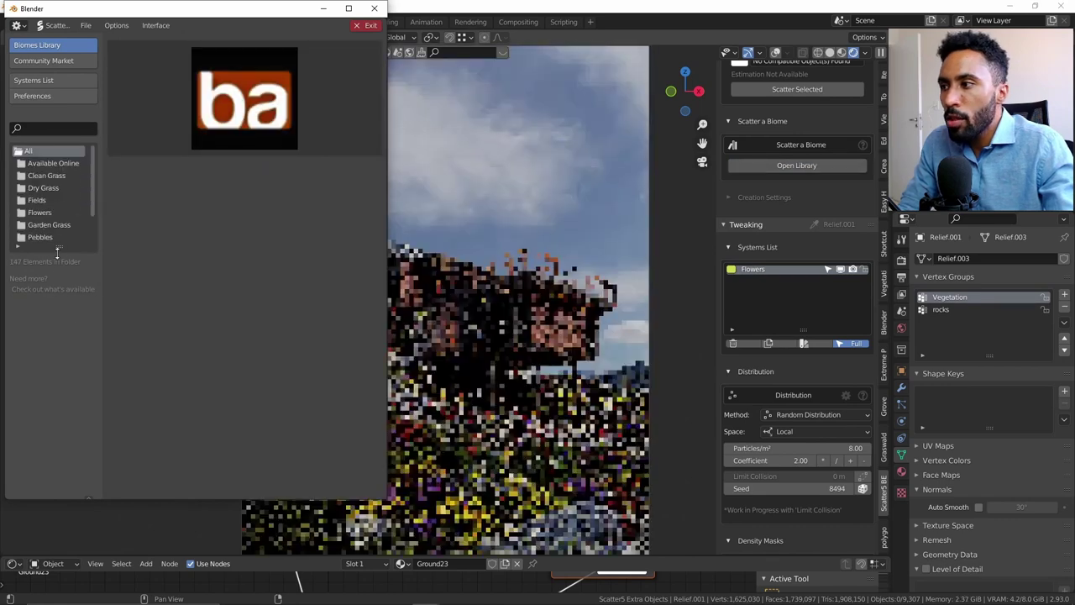
click(39, 214)
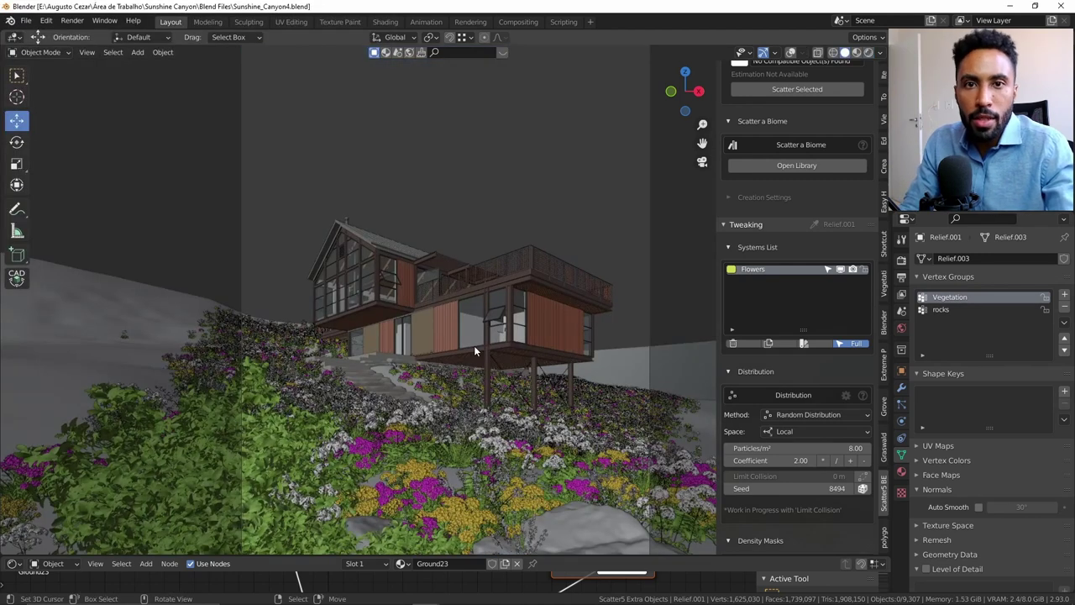
key(alt+Tab)
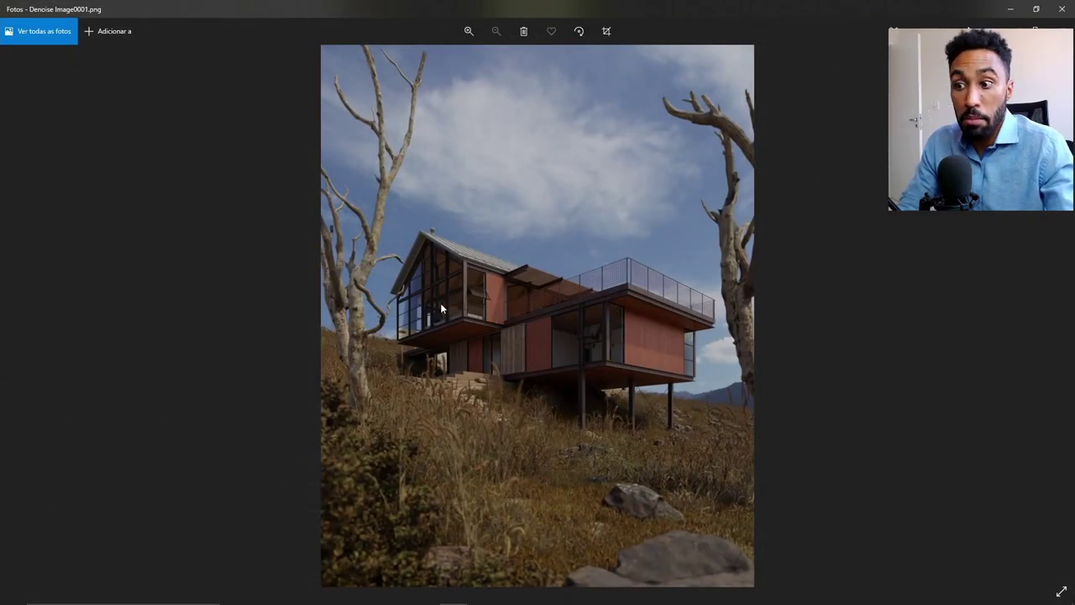
Close Photos and view the Sunset Canyon 02 denoised render.
click(1062, 8)
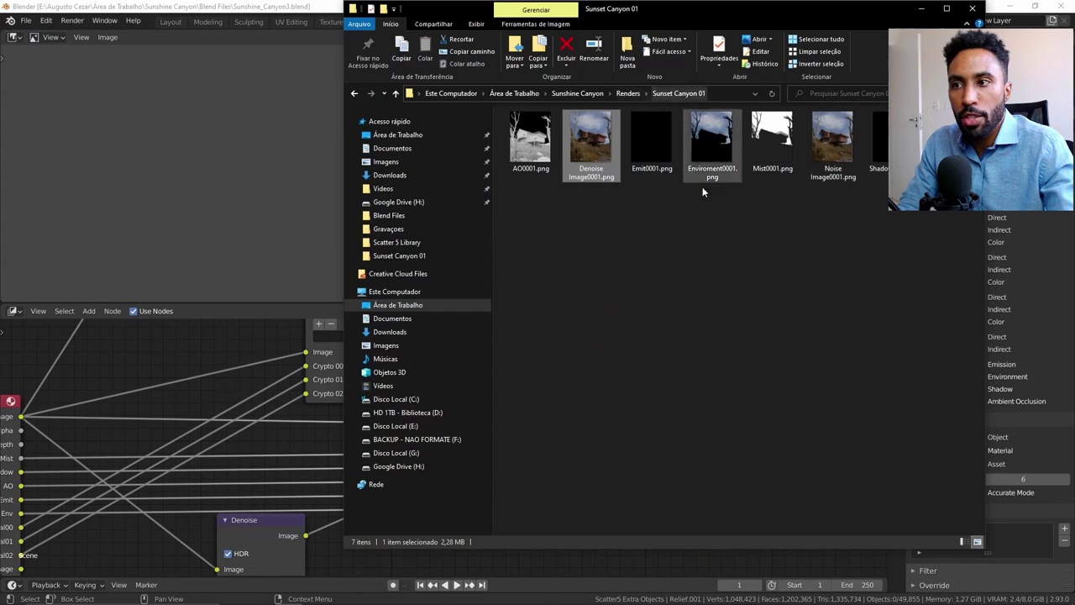
click(518, 141)
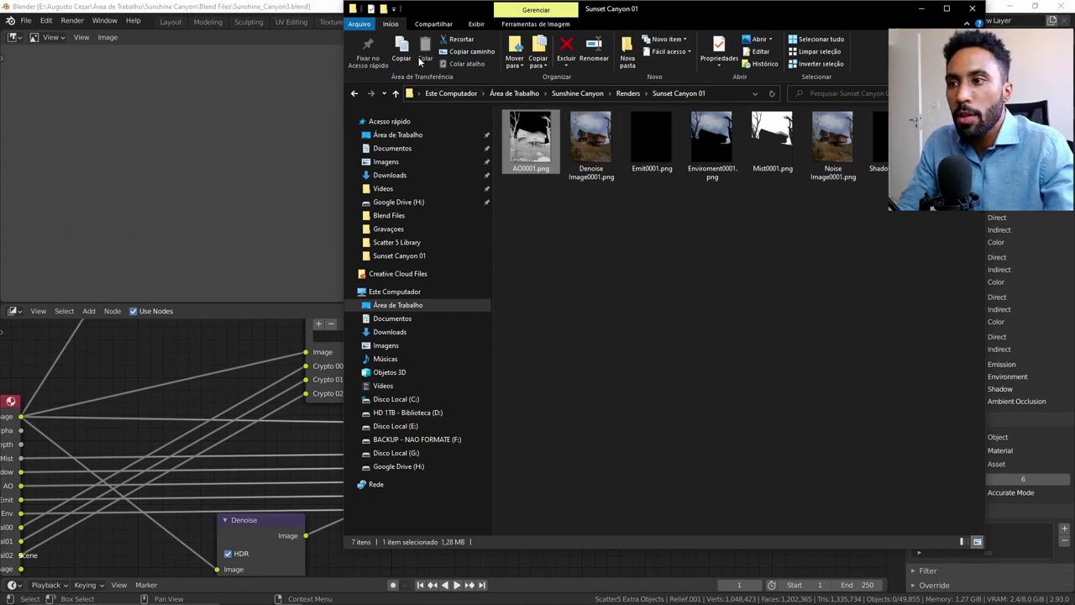
click(395, 93)
double_click(586, 144)
double_click(587, 145)
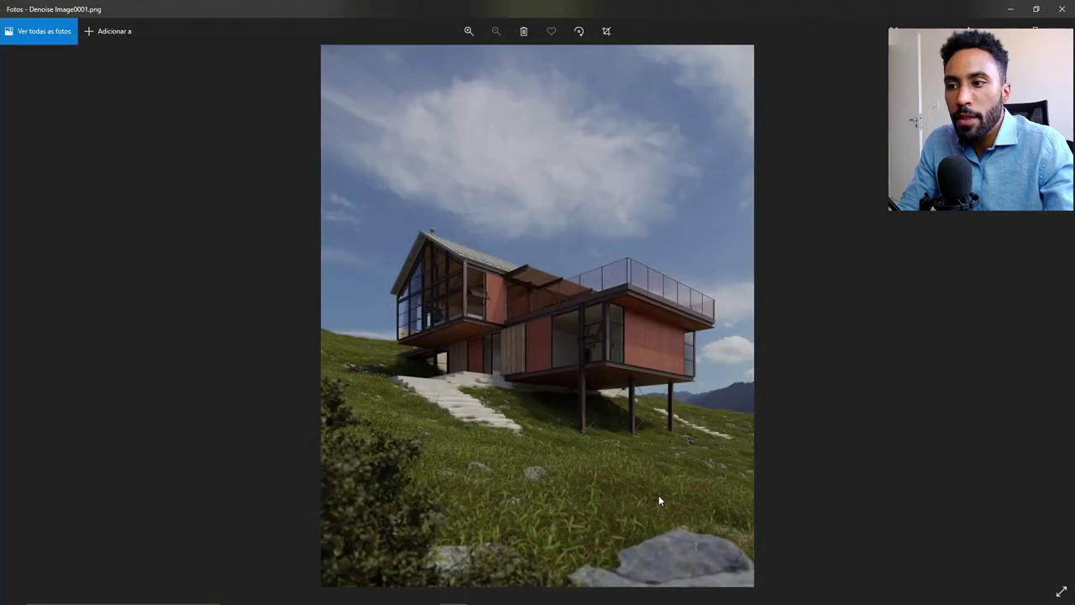
View the Sunset Canyon 03 denoised render.
click(1061, 9)
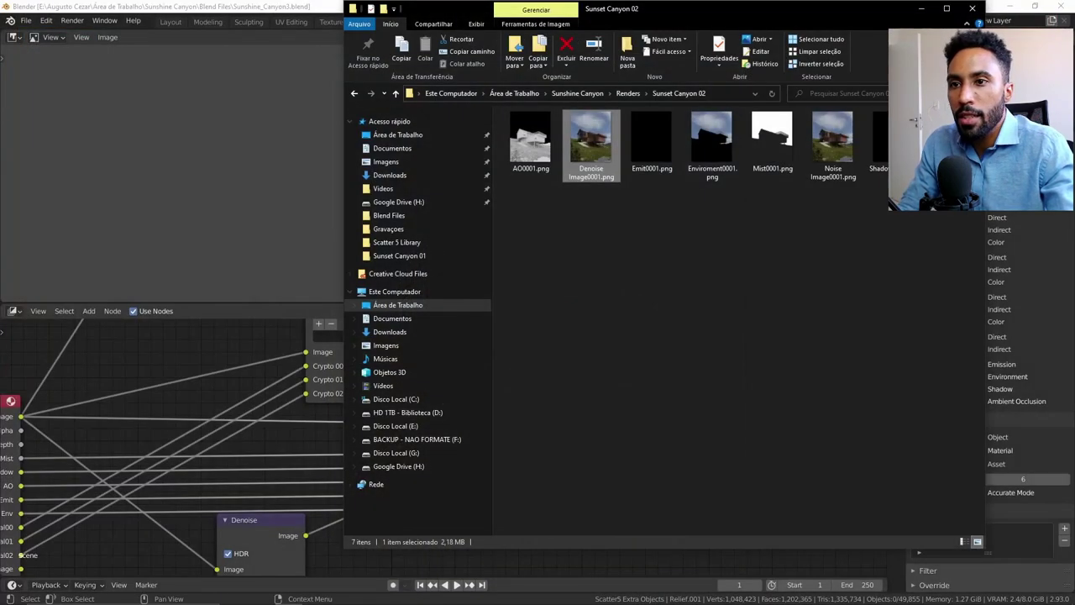
click(396, 94)
double_click(571, 146)
double_click(591, 145)
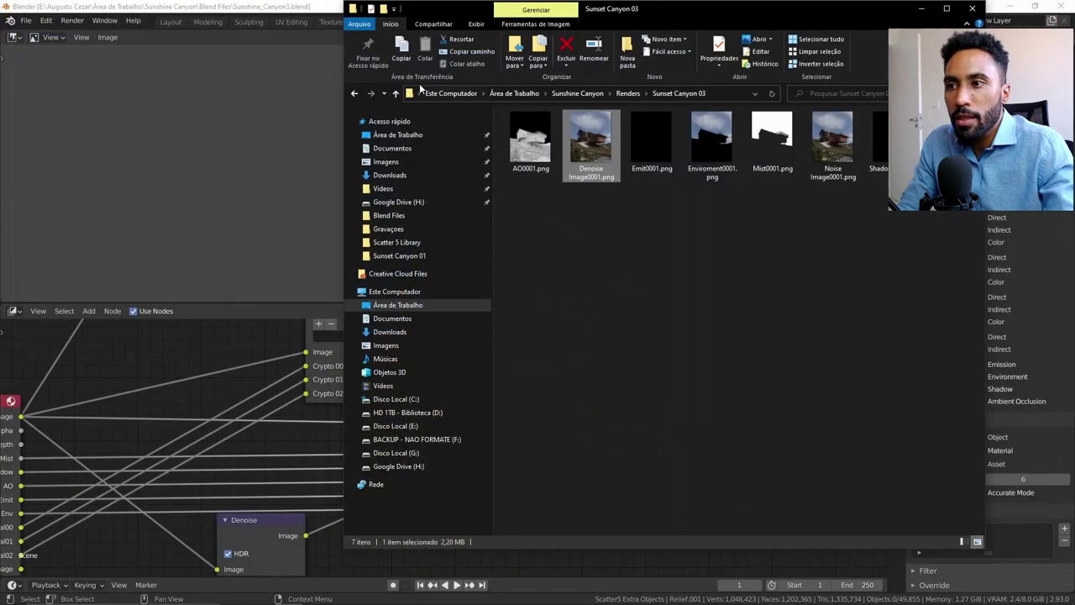
View the Sunset Canyon 04 denoised render, then return to the Renders folder.
click(395, 93)
double_click(550, 160)
click(590, 138)
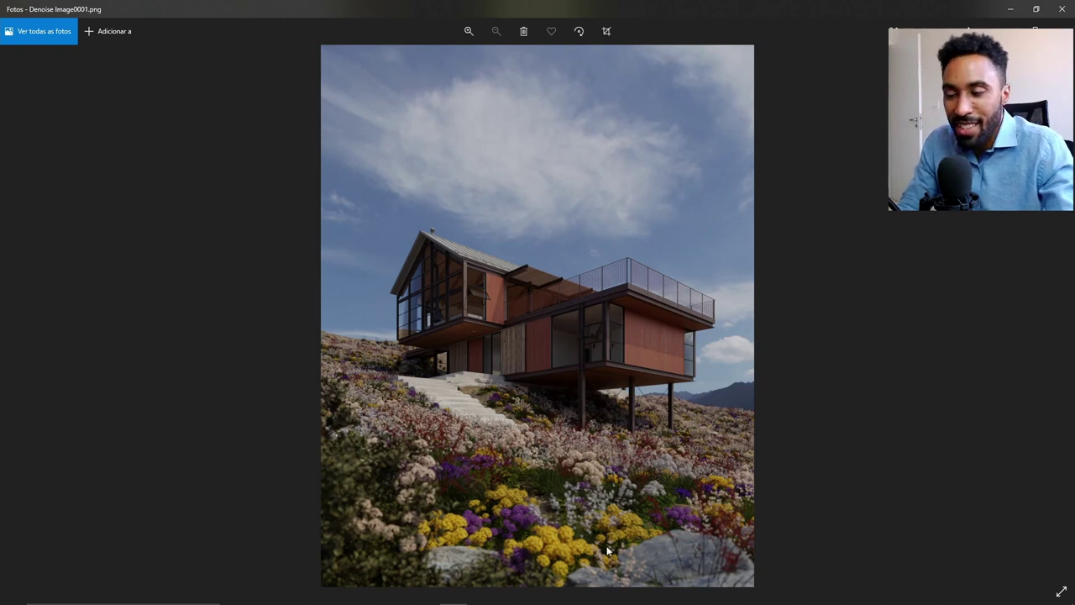
click(1061, 8)
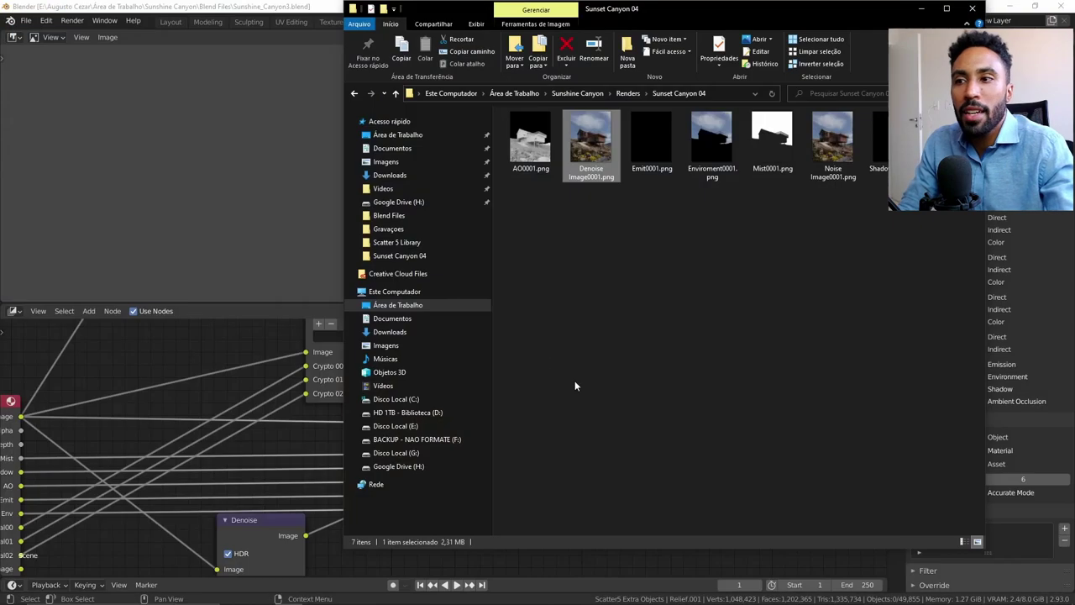
click(396, 93)
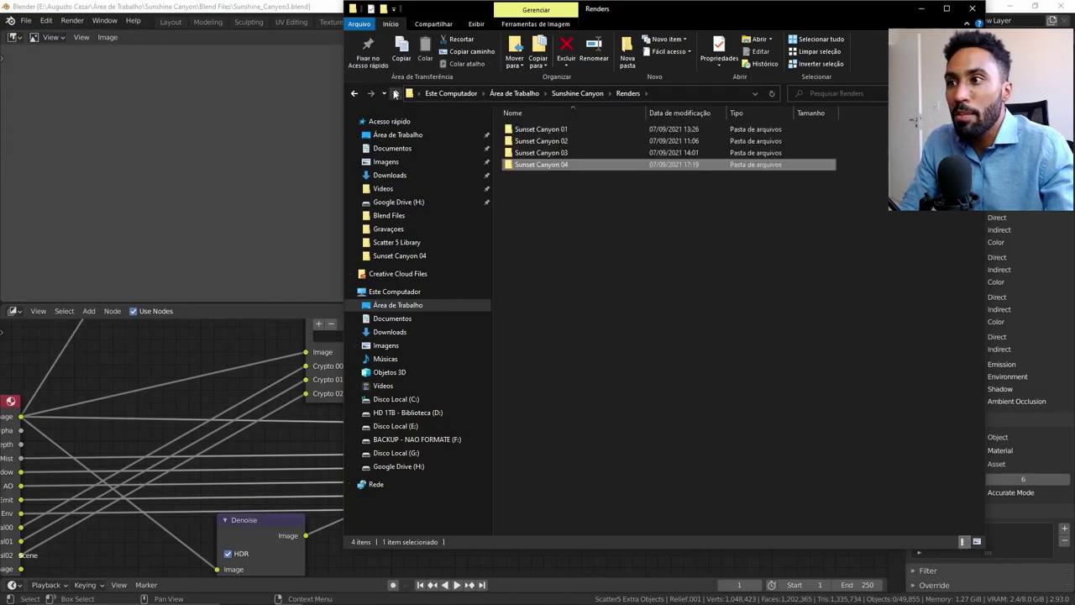
click(350, 95)
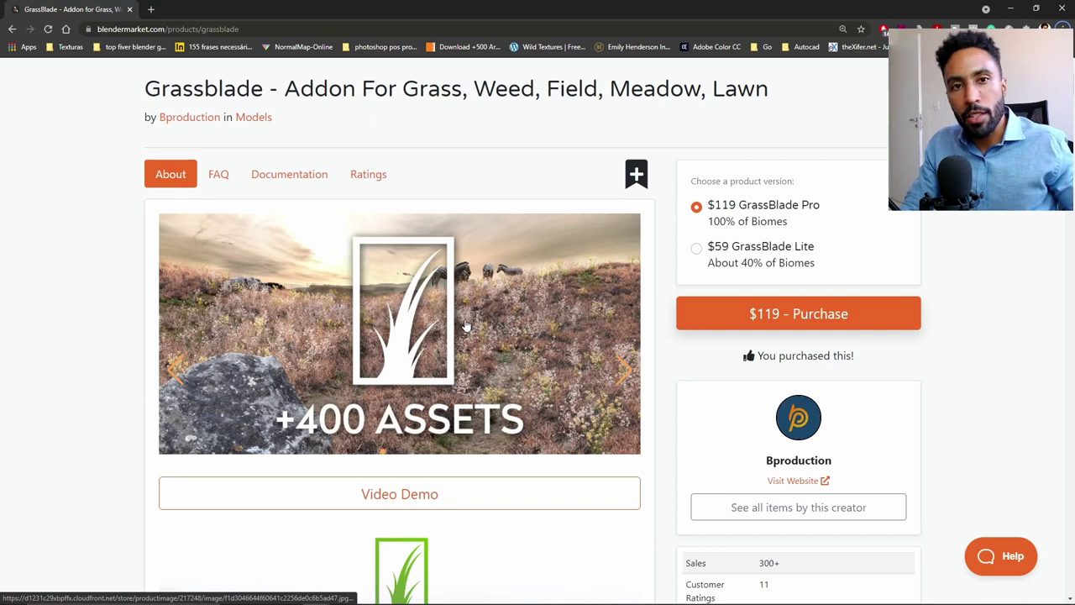